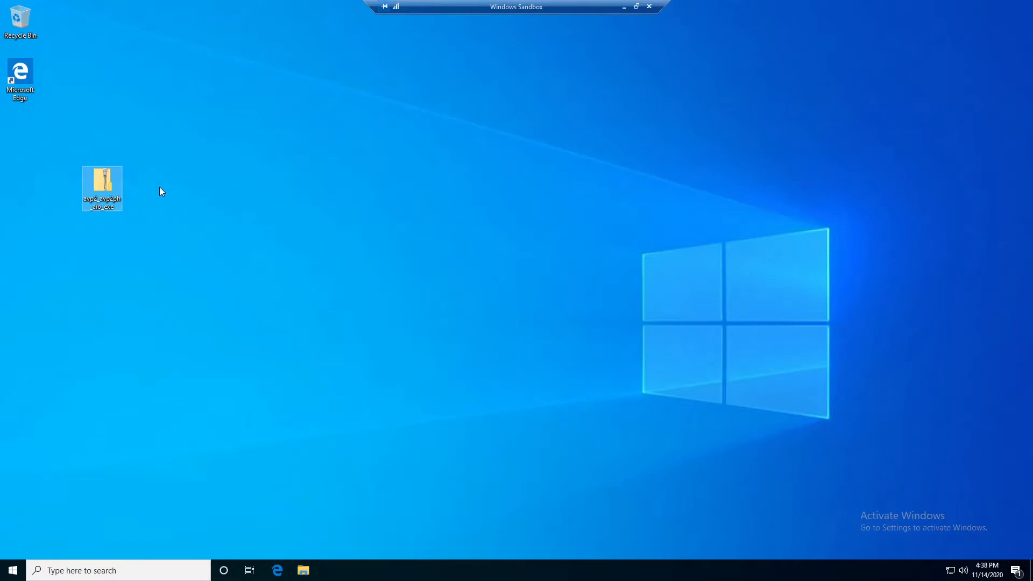
Run the Aliens vs. Predator 2 full game installer directly from the avp2_avp2ph_aio_exe archive without extracting it.
double_click(111, 184)
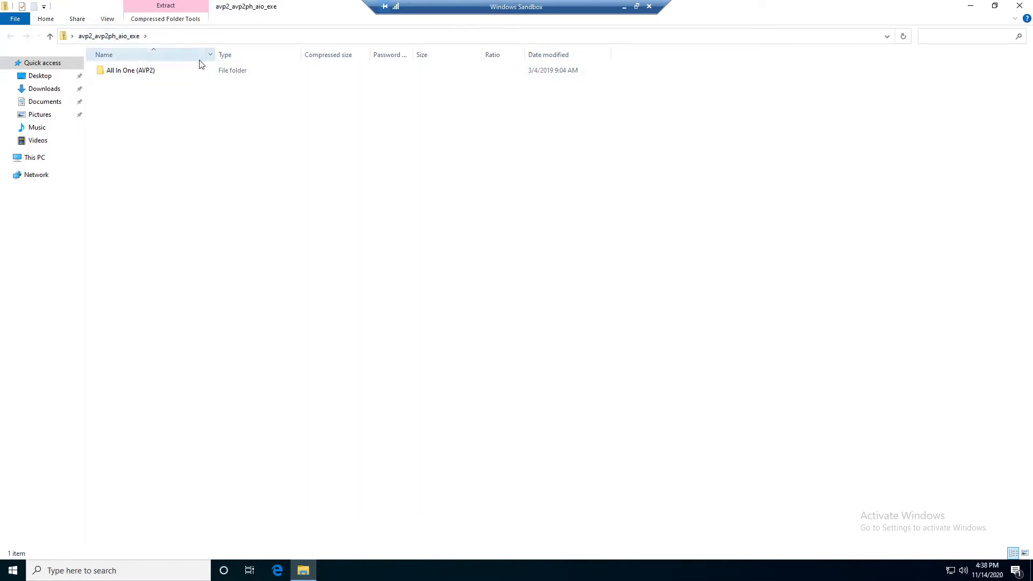
left_click(167, 77)
double_click(166, 77)
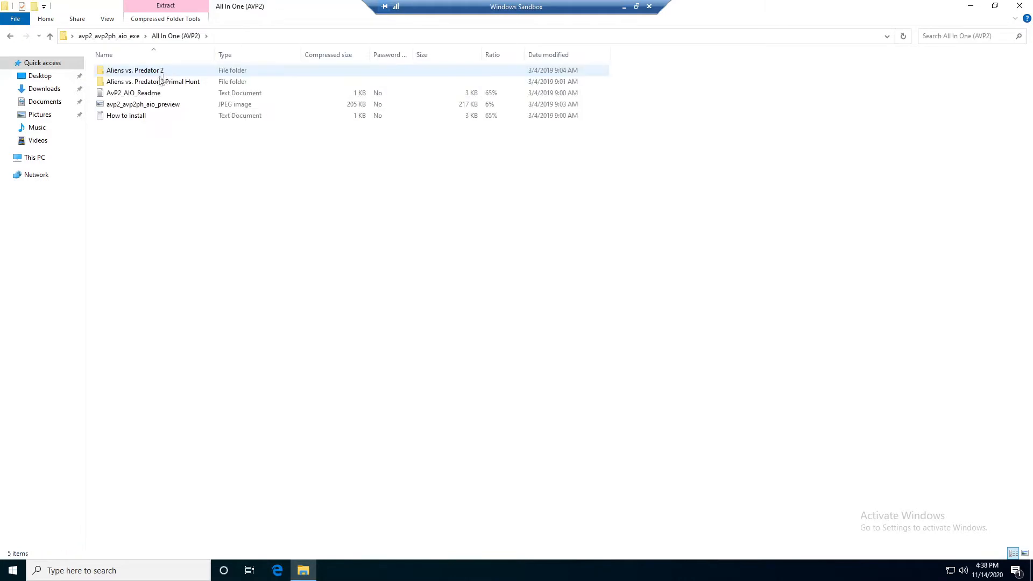
double_click(157, 76)
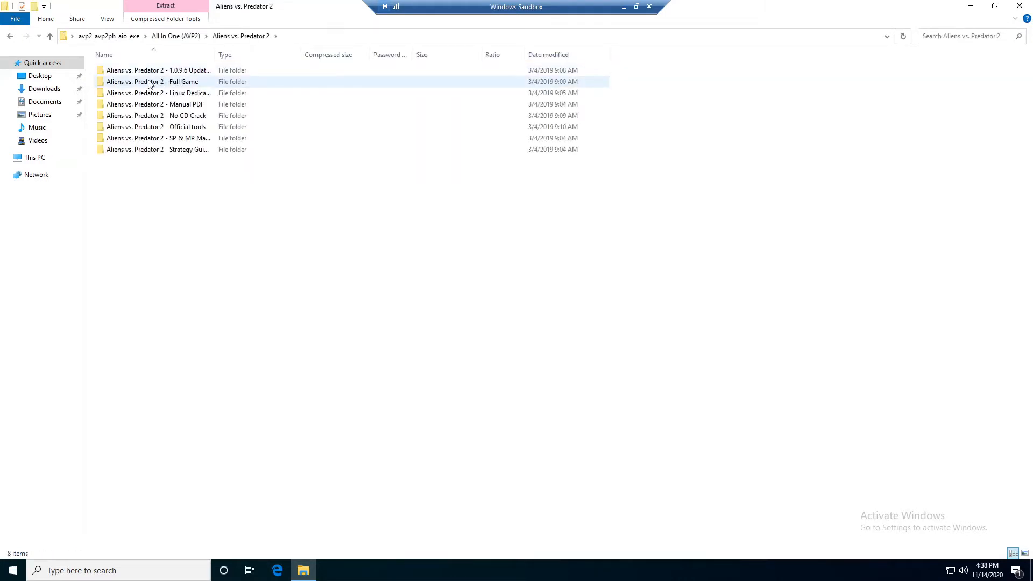
double_click(148, 81)
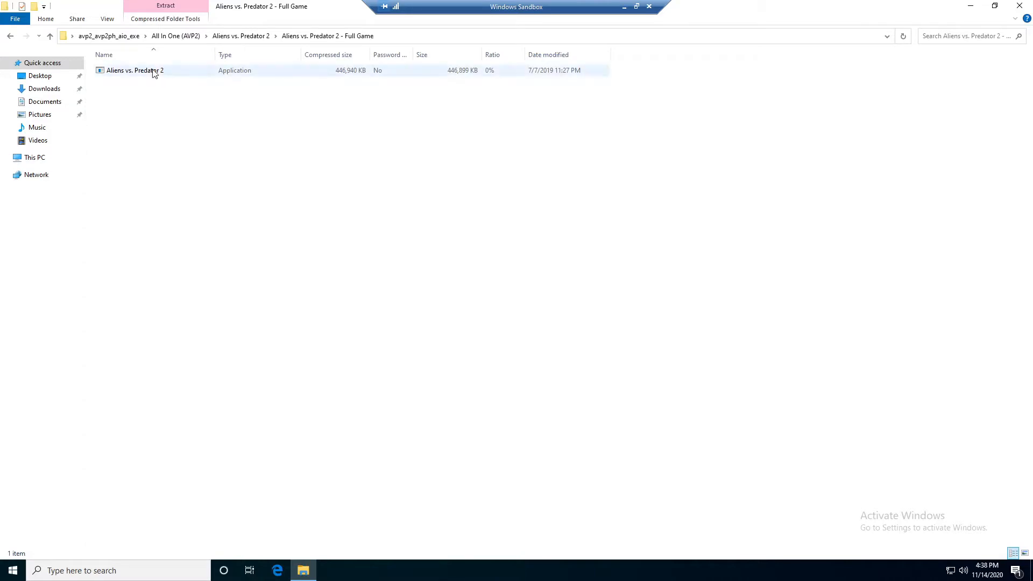
double_click(153, 73)
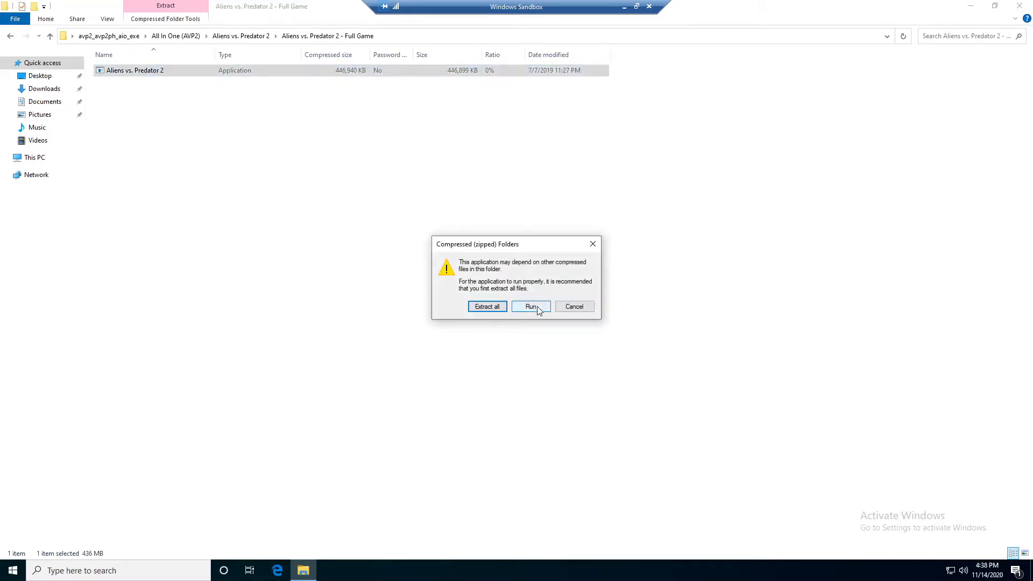
left_click(531, 307)
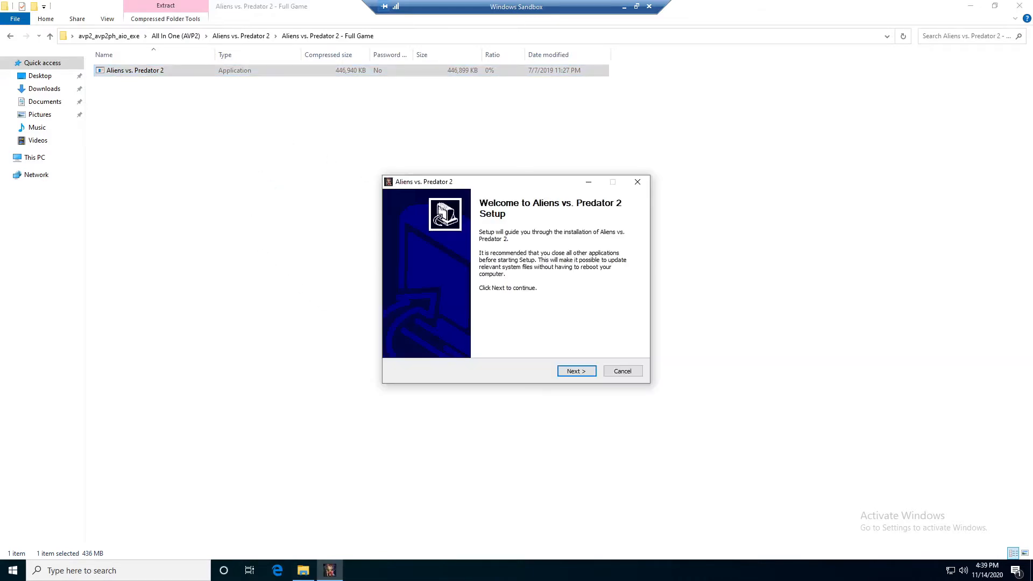
Set the game's installation destination folder to C:\AVP2.
left_click(575, 371)
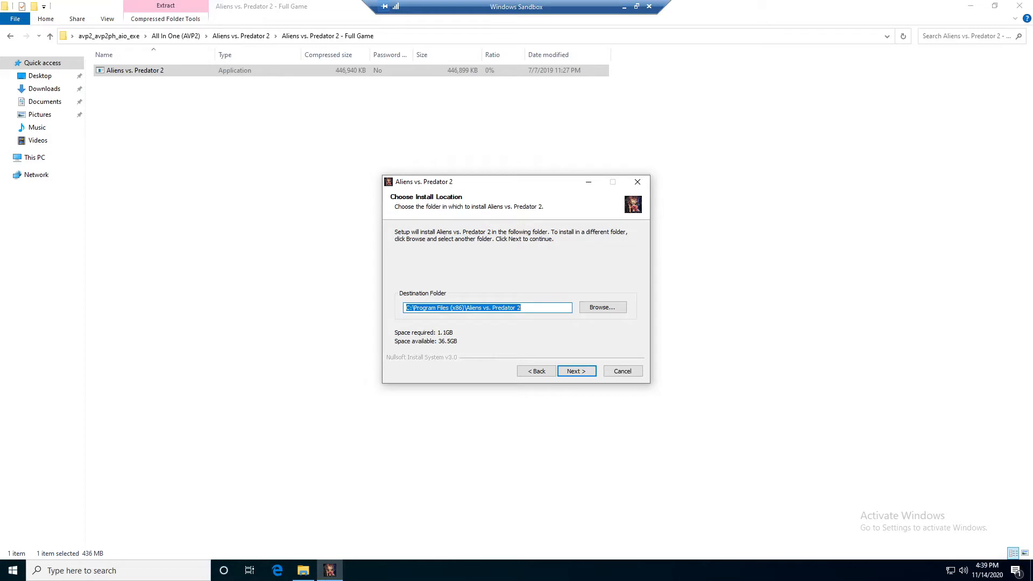
left_click_drag(523, 308, 413, 307)
key("BackSpace")
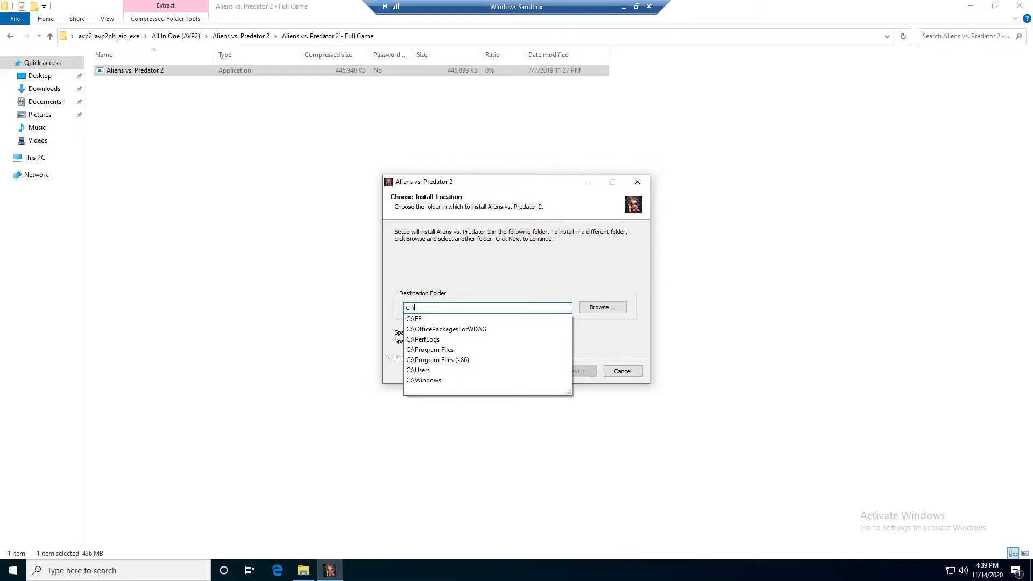
type("AVP2")
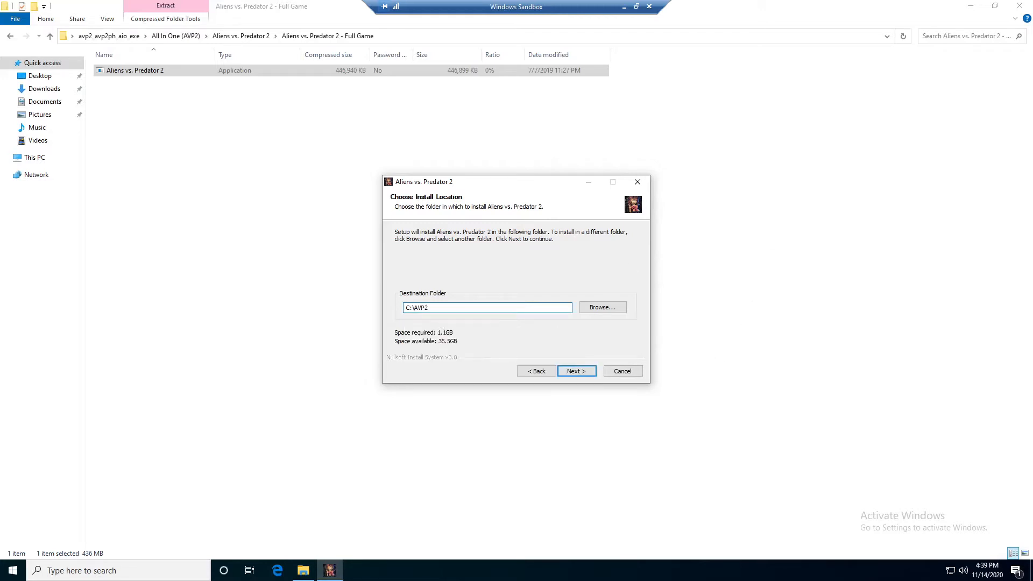
left_click_drag(443, 309, 357, 310)
left_click(479, 311)
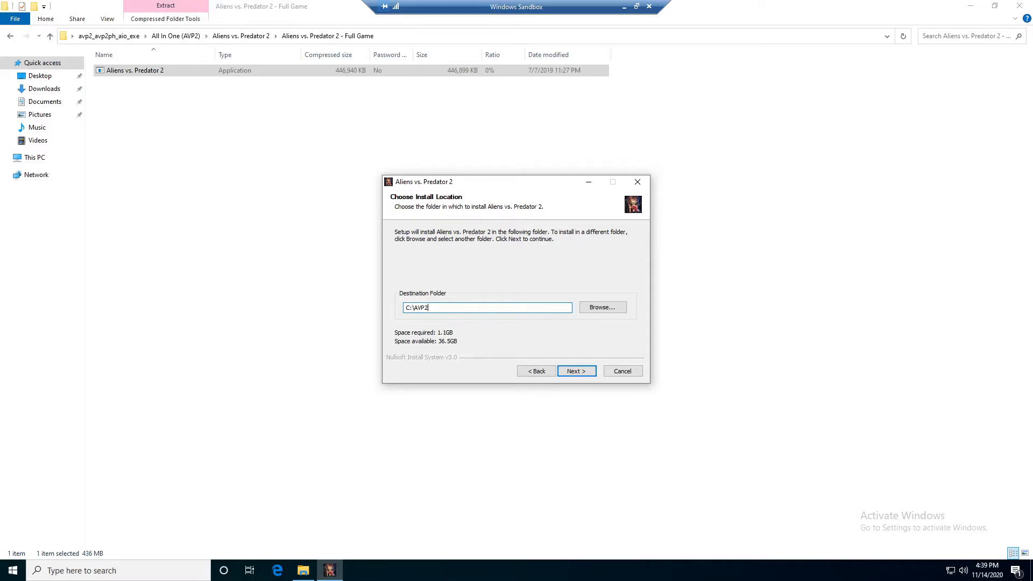
Install the game with the default Aliens vs. Predator 2 Start Menu folder and a desktop shortcut, and finish the setup.
left_click(567, 372)
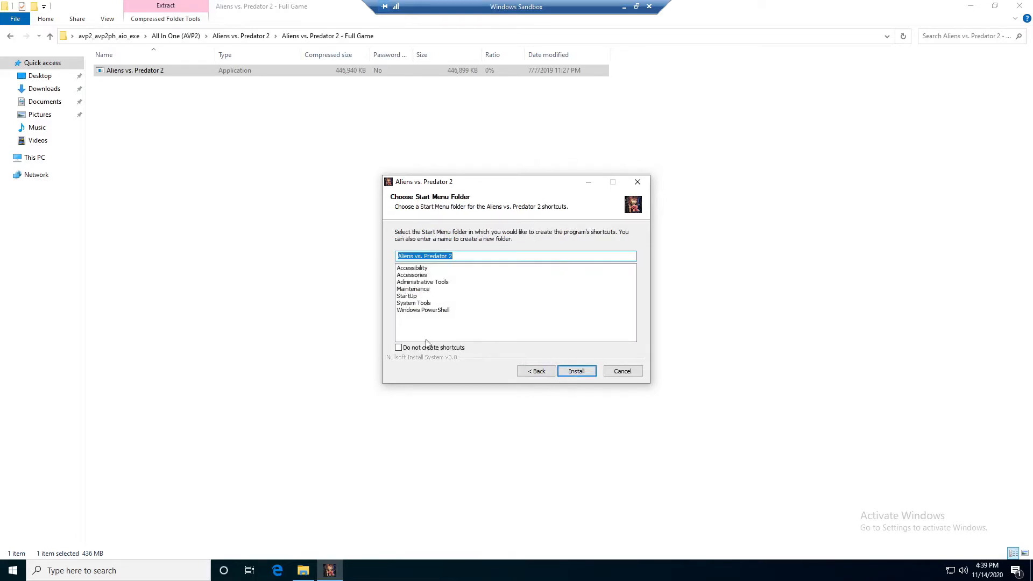
left_click(585, 371)
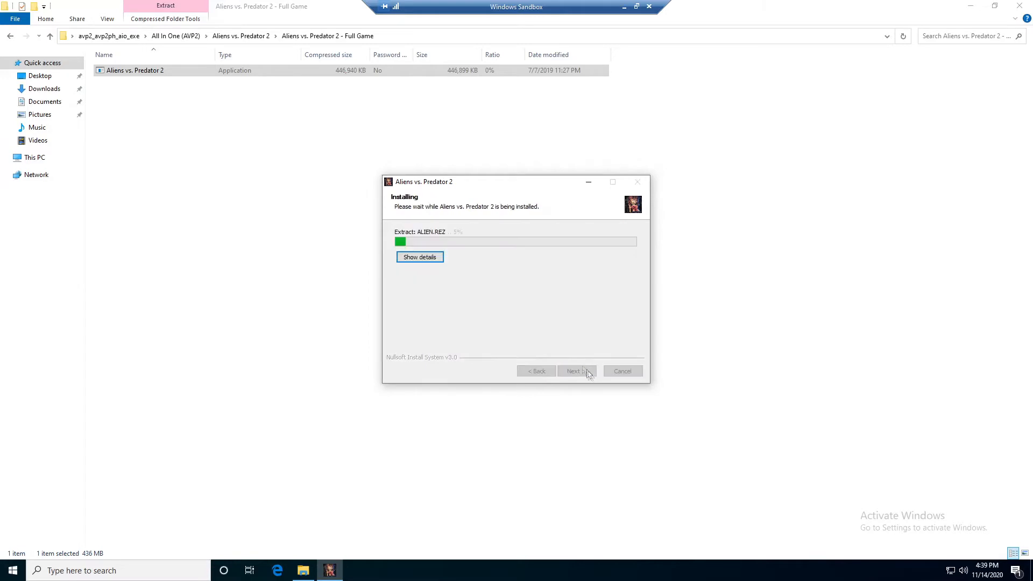
left_click(430, 258)
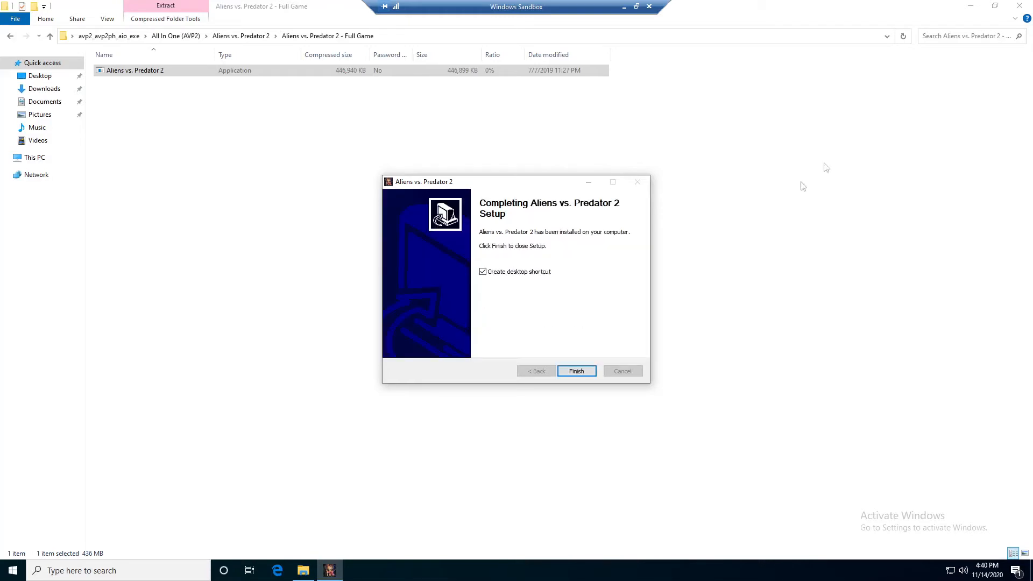
left_click(584, 375)
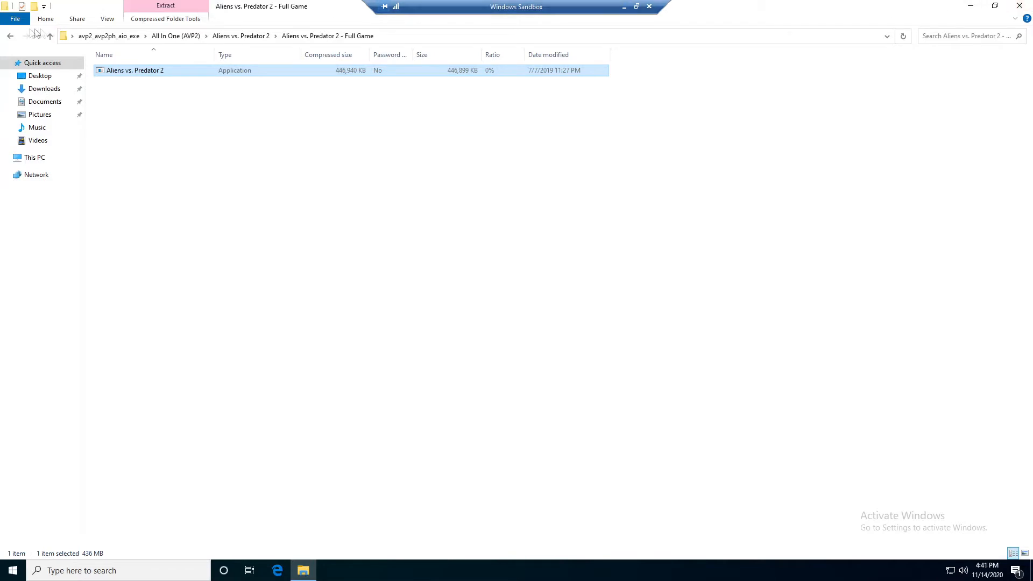
Check the installed game's folder and path through the location of the Aliens vs. Predator 2 desktop shortcut.
left_click(11, 38)
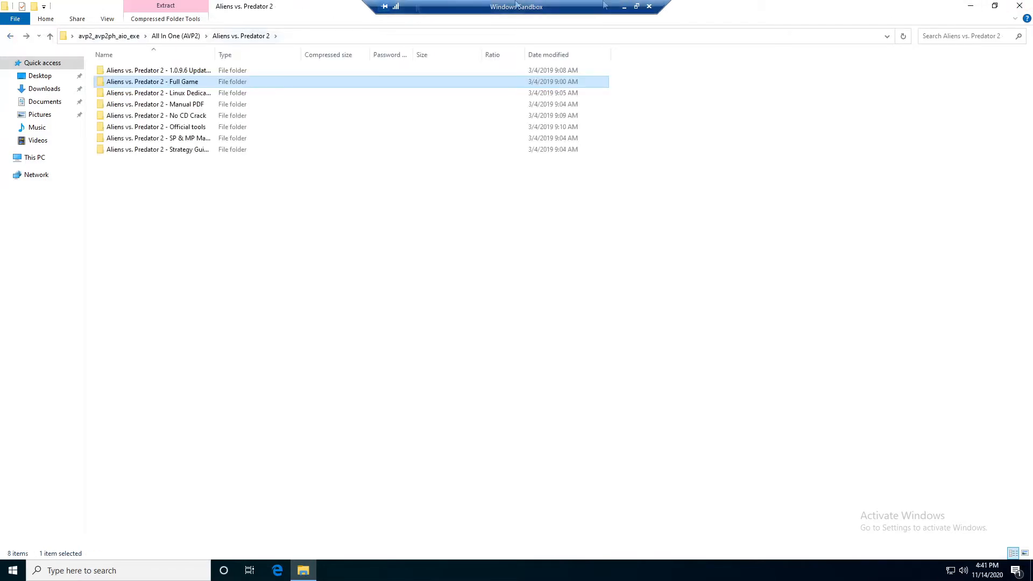
left_click(1020, 5)
right_click(22, 123)
left_click(69, 144)
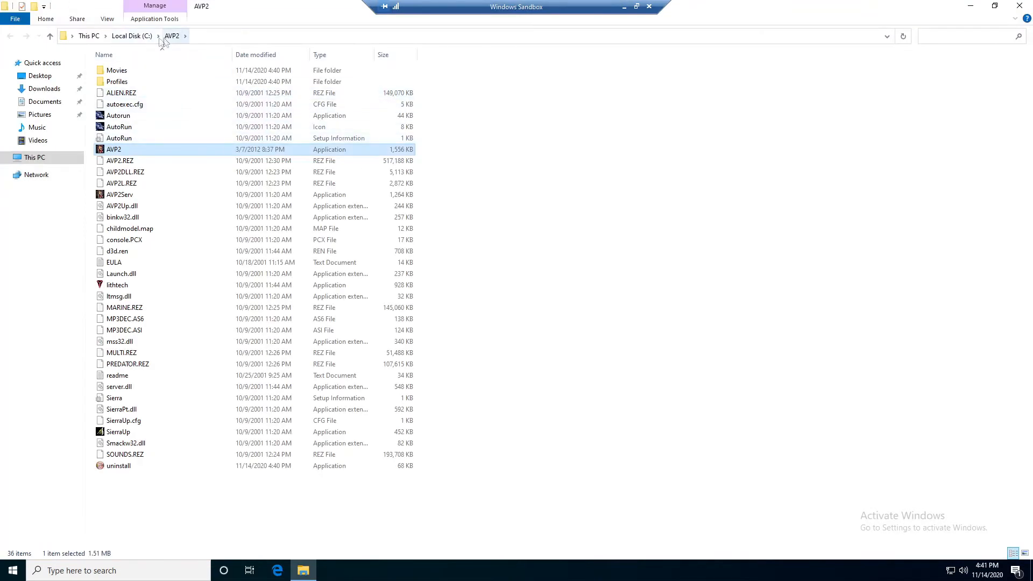
left_click(199, 36)
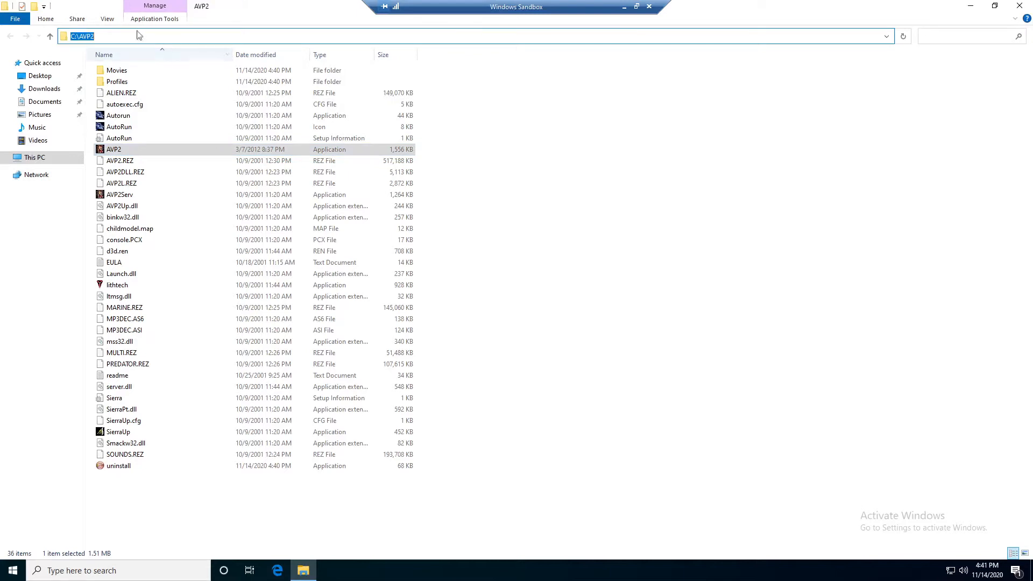
left_click(635, 166)
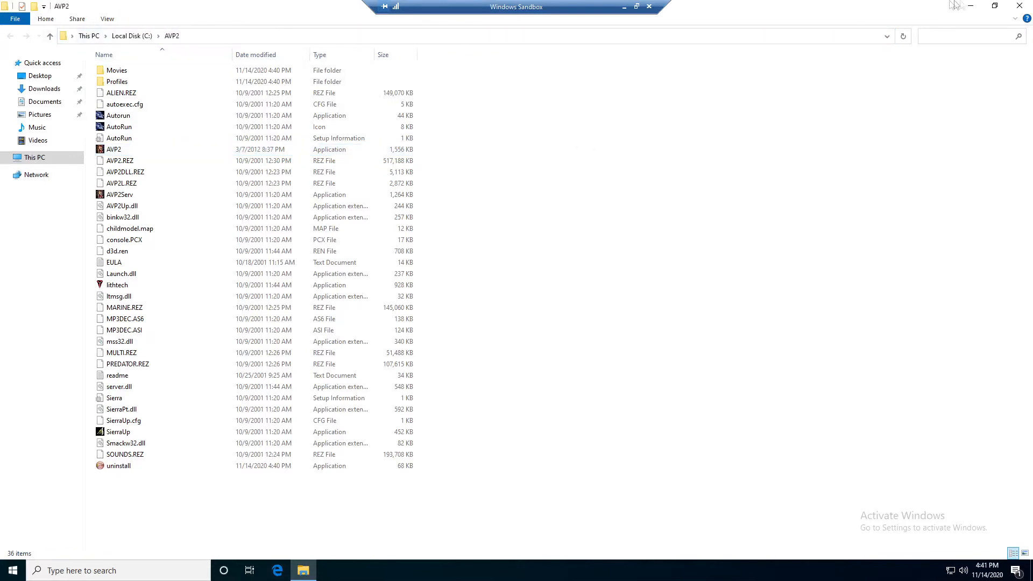
left_click(1019, 6)
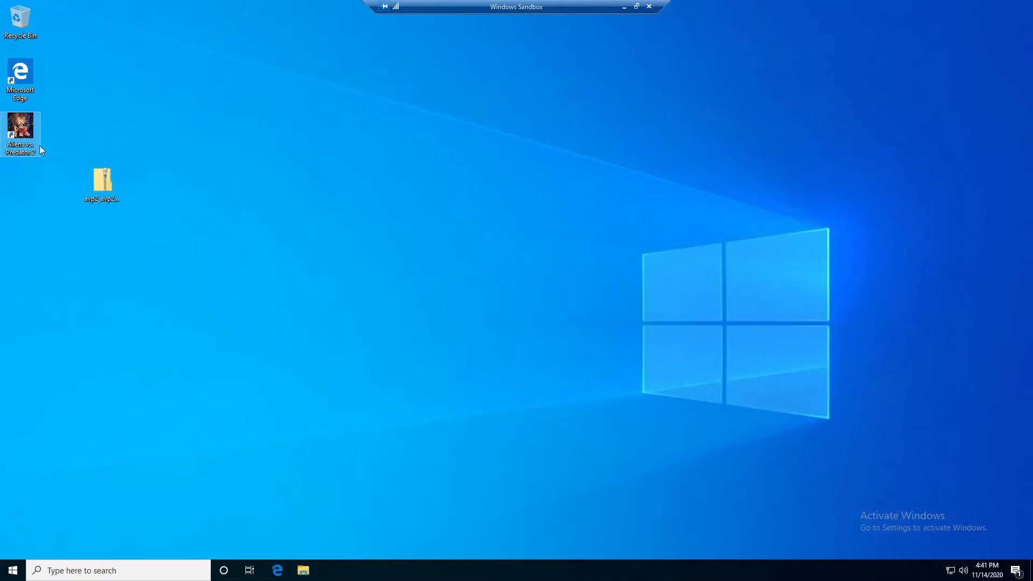
Run the English 1.0.9.6 update installer, avp2_en_096, from the game archive's updates folder without extracting it.
double_click(116, 197)
double_click(142, 71)
double_click(144, 72)
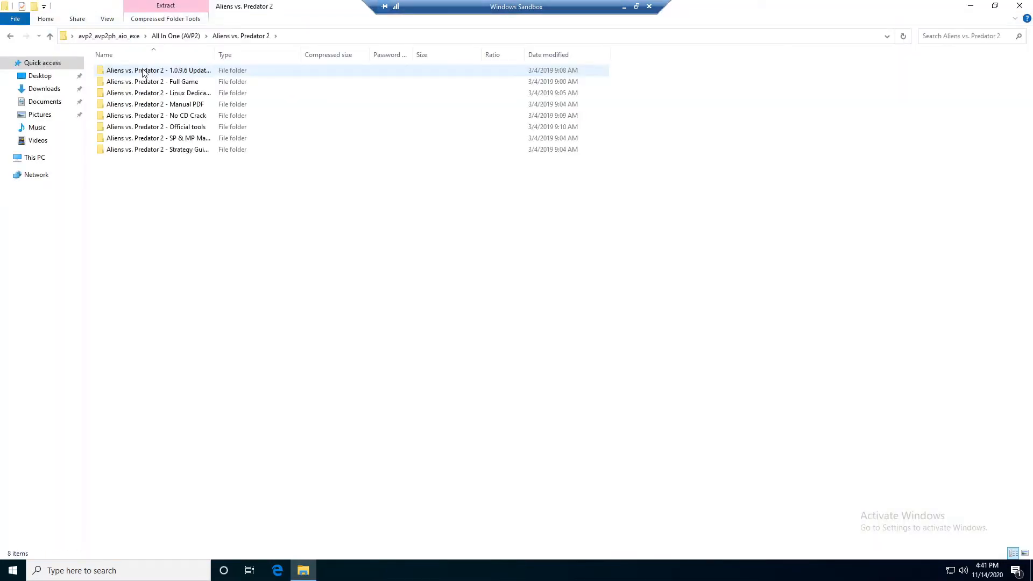
double_click(203, 72)
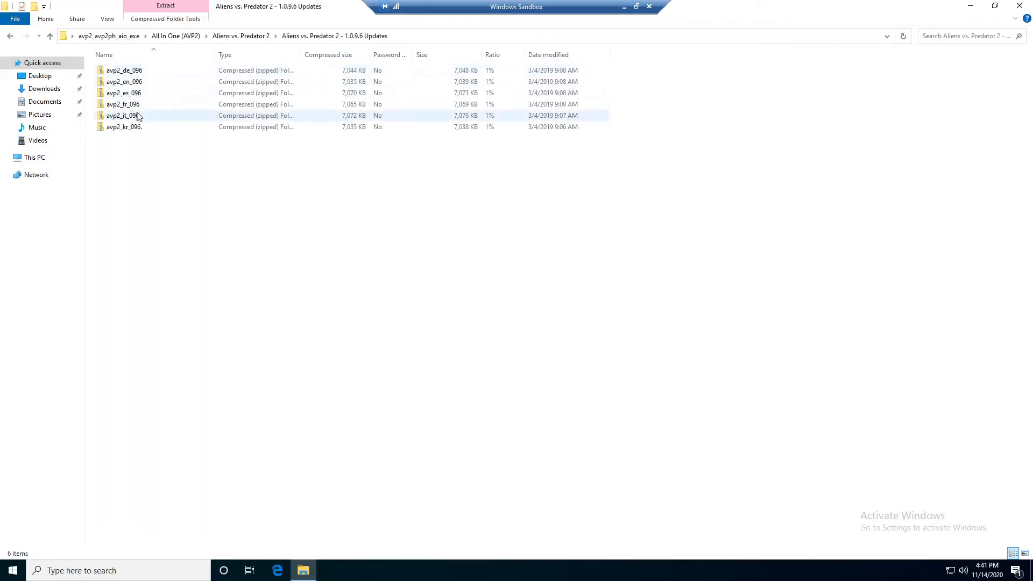
double_click(146, 83)
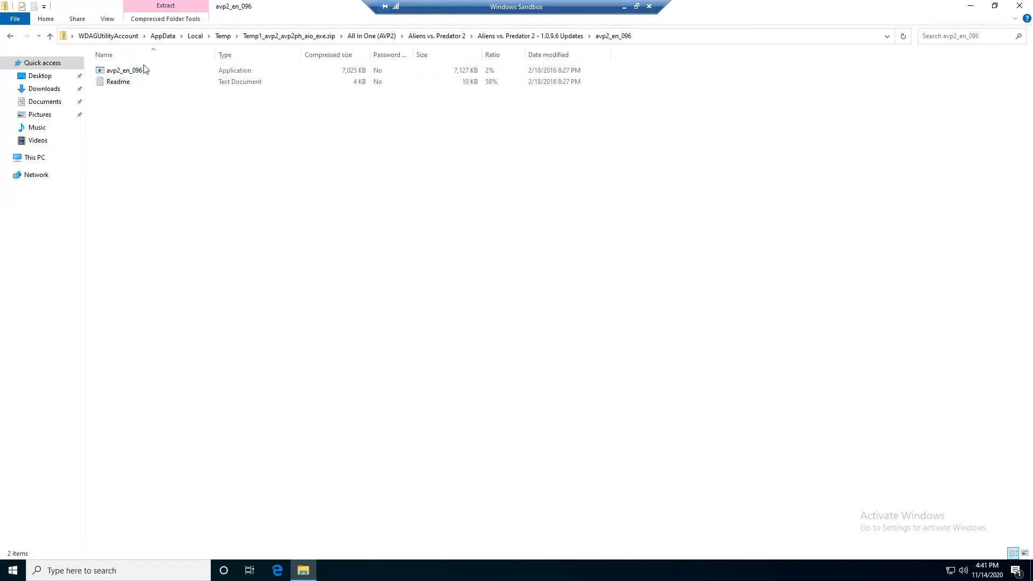
double_click(144, 69)
left_click(529, 307)
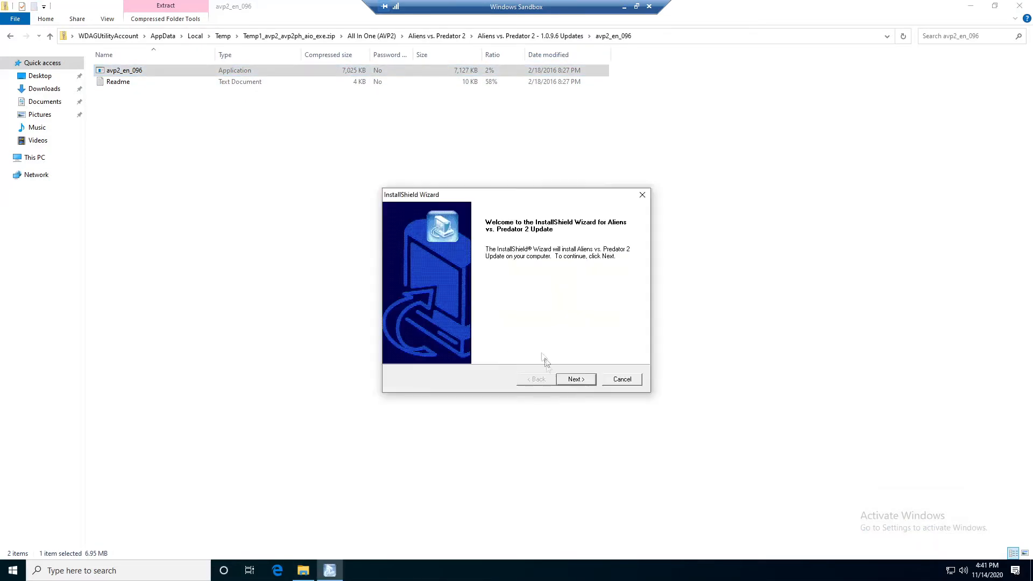
Install the Aliens vs. Predator 2 update into C:\AVP2 and finish the wizard.
left_click(571, 381)
left_click(575, 381)
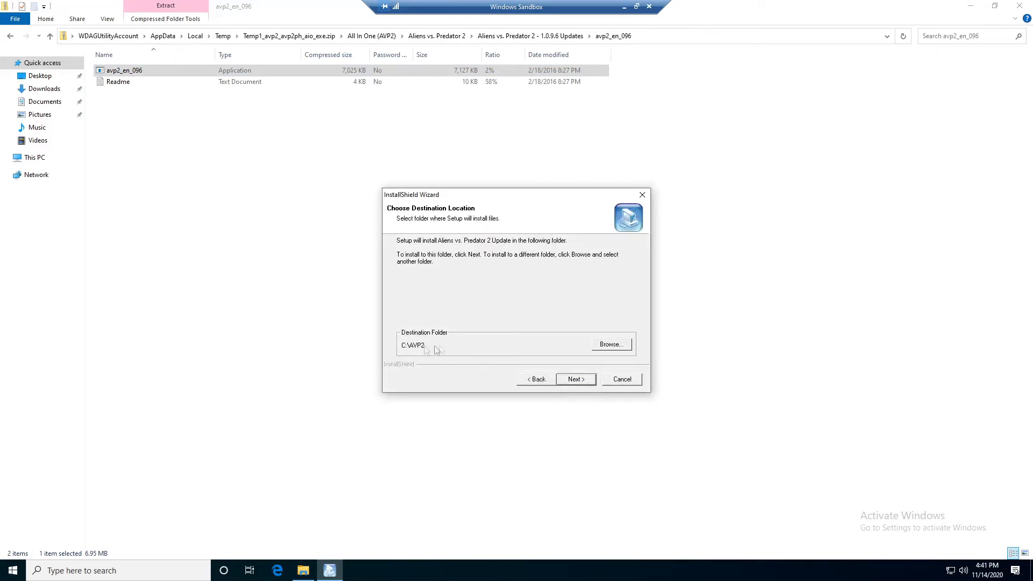
left_click(574, 379)
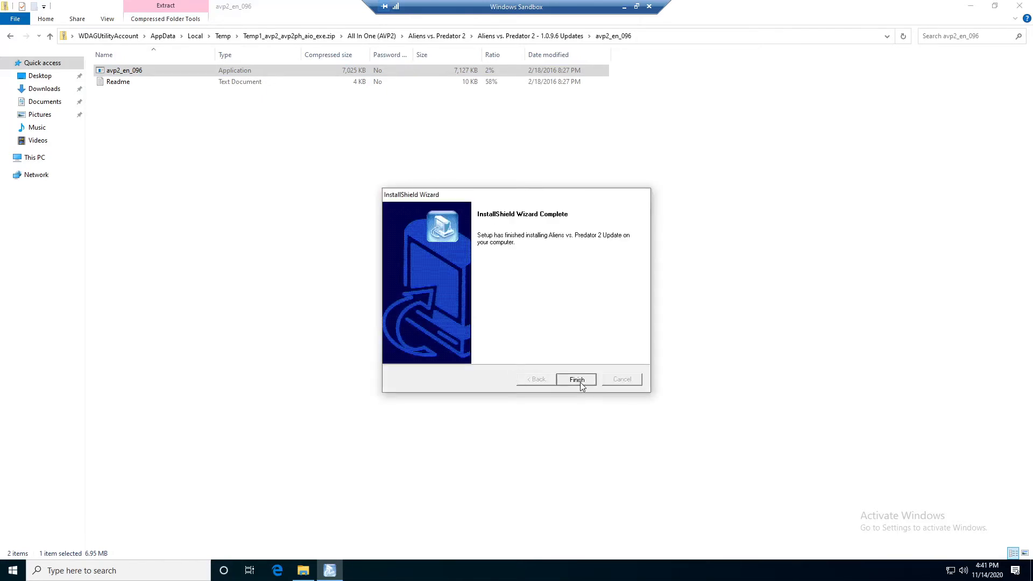
left_click(580, 382)
Run the avp2tools installer from the archive's Official tools folder without extracting it.
left_click(11, 37)
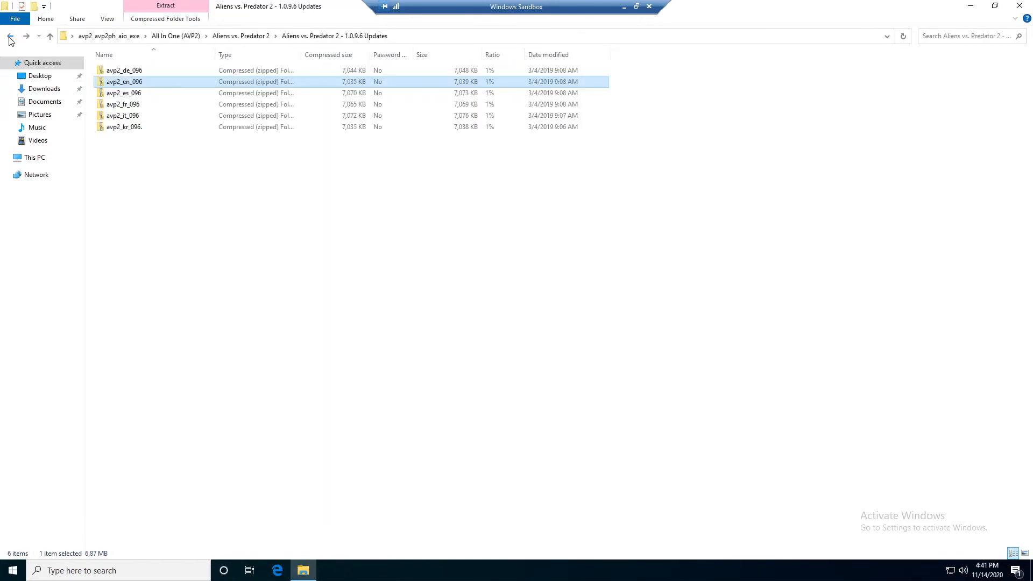
left_click(10, 39)
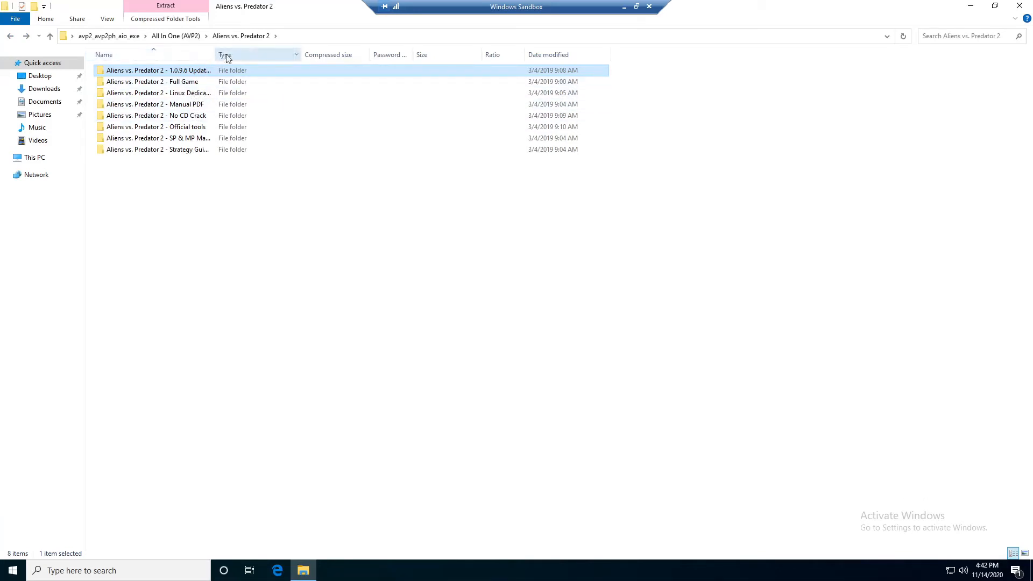
left_click_drag(217, 50, 288, 56)
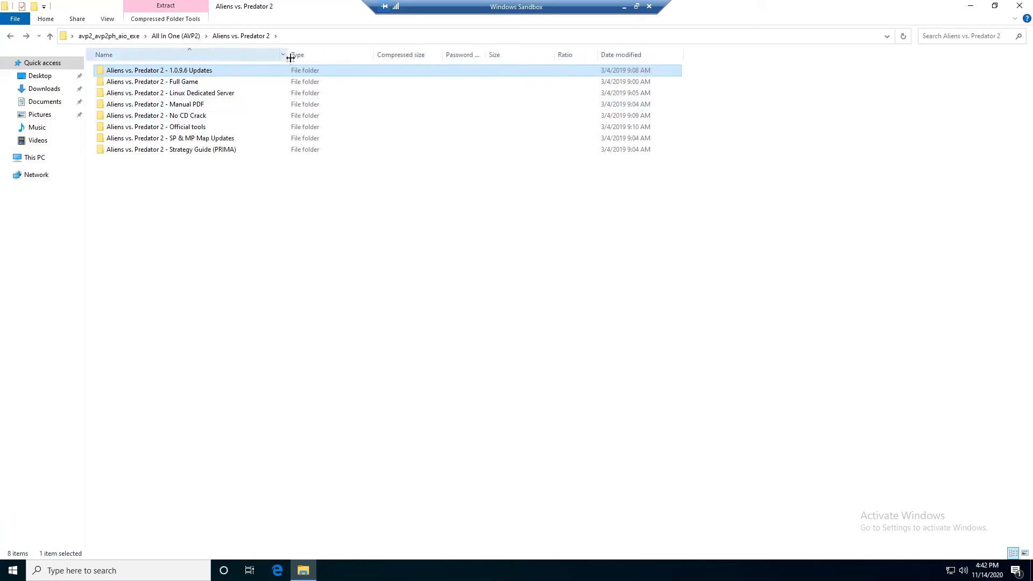
double_click(204, 128)
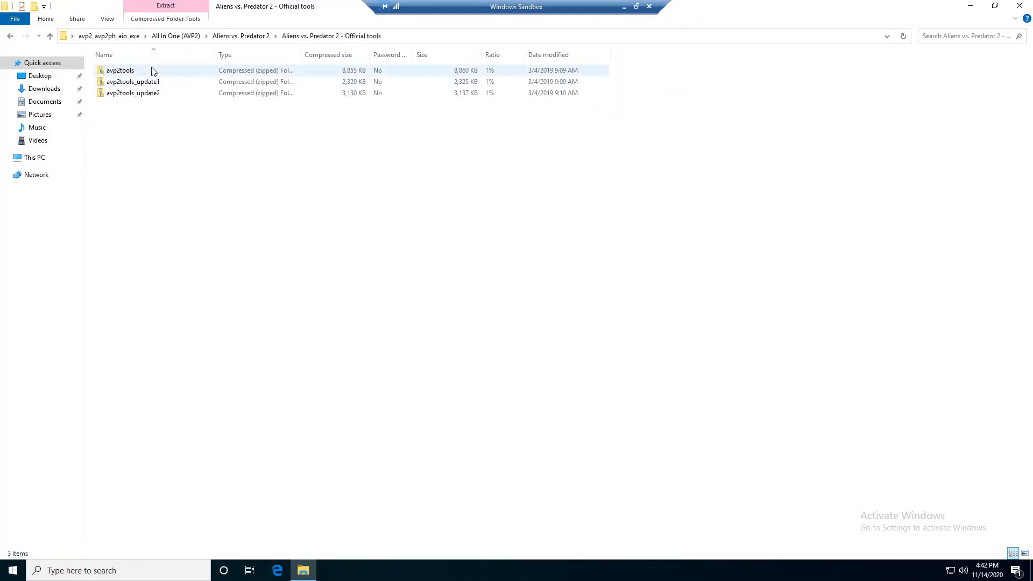
double_click(123, 72)
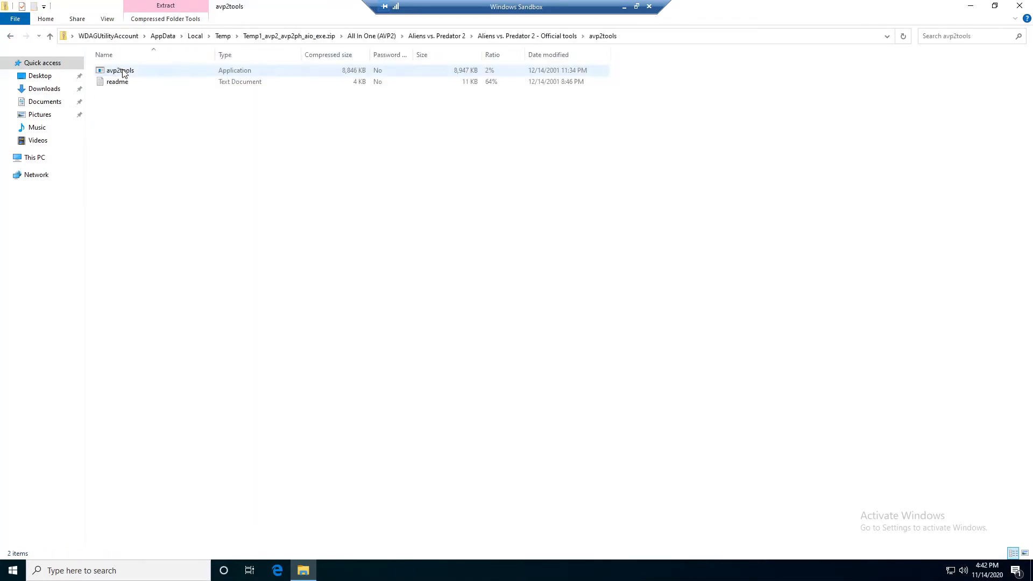
double_click(129, 74)
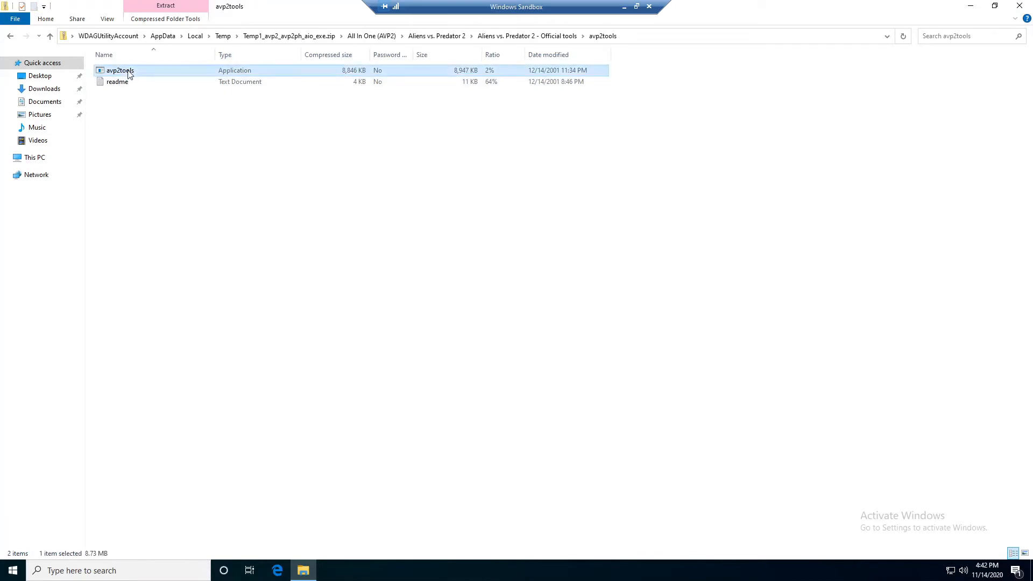
left_click(533, 306)
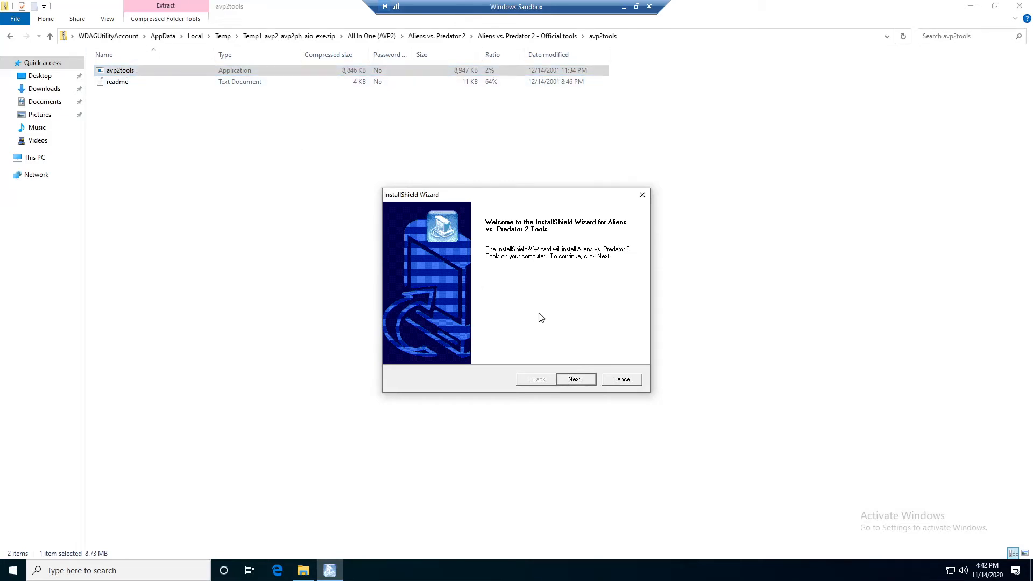
Install Aliens vs. Predator 2 Tools, accepting the license agreement, and finish the wizard.
left_click(574, 380)
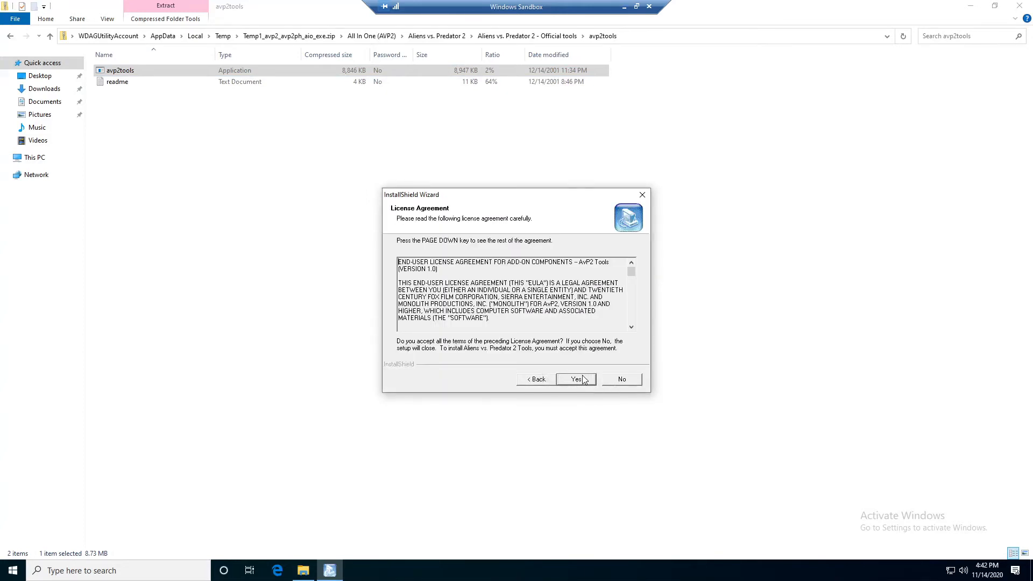
left_click(583, 380)
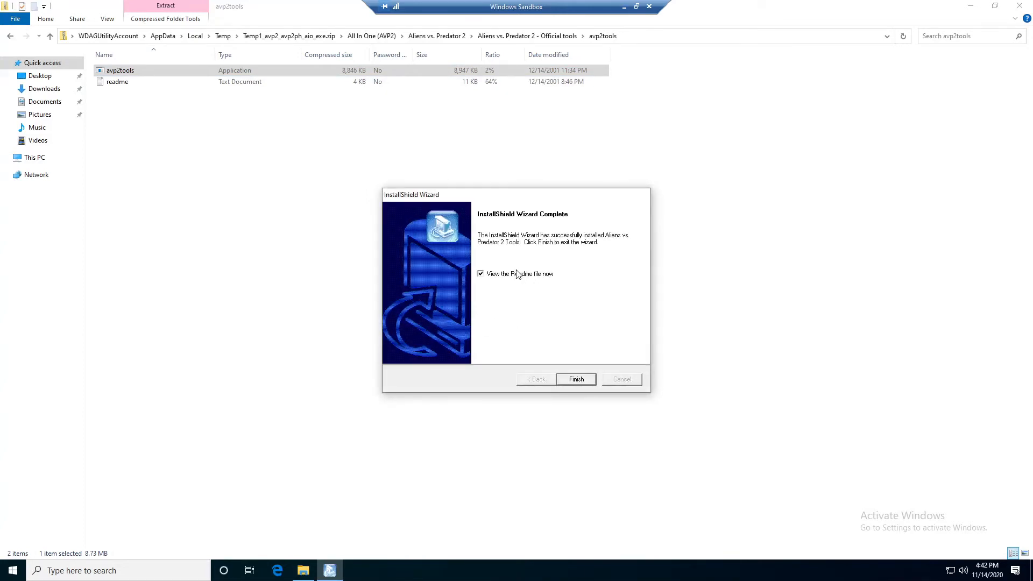
left_click(570, 378)
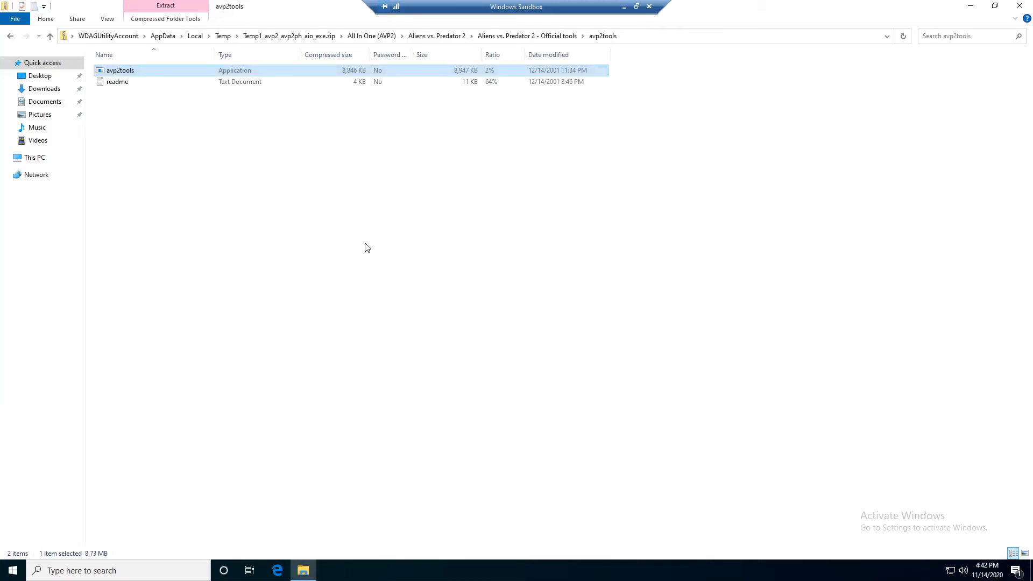
Run the avp2tools_update installer from the avp2tools_update1 archive without extracting it, and complete the Tools Update wizard.
left_click(10, 36)
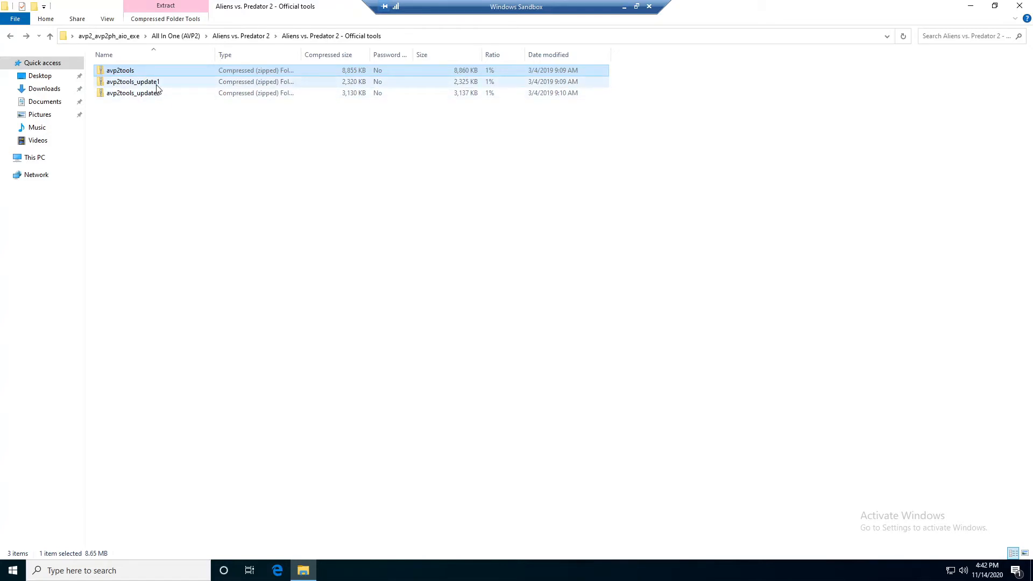
double_click(156, 83)
double_click(145, 71)
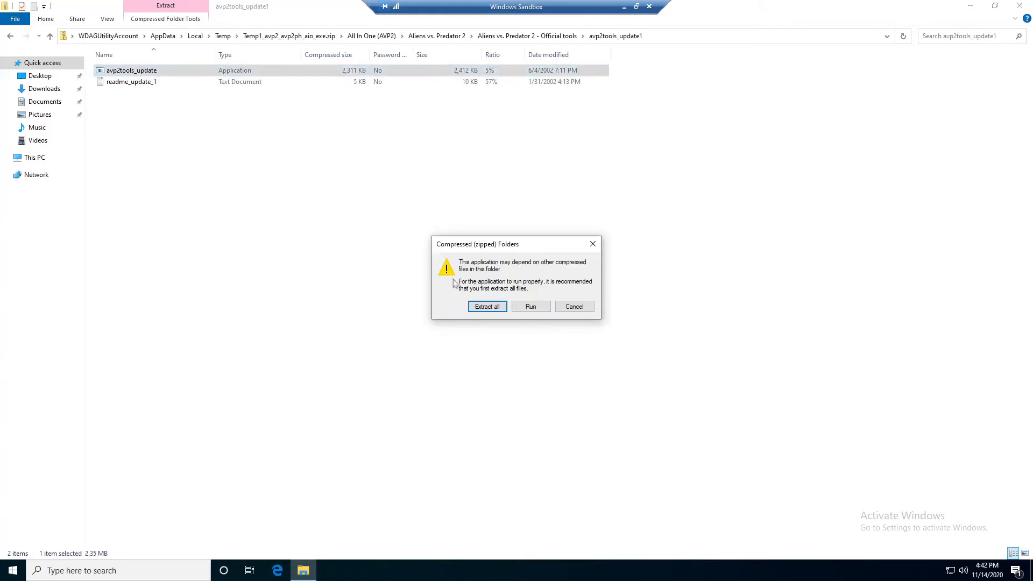
left_click(530, 306)
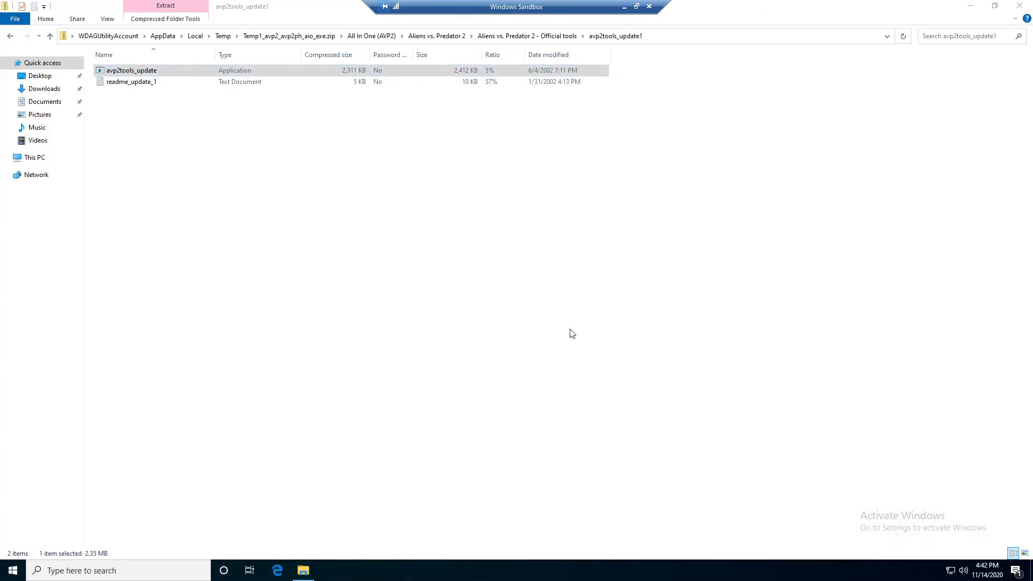
left_click(584, 379)
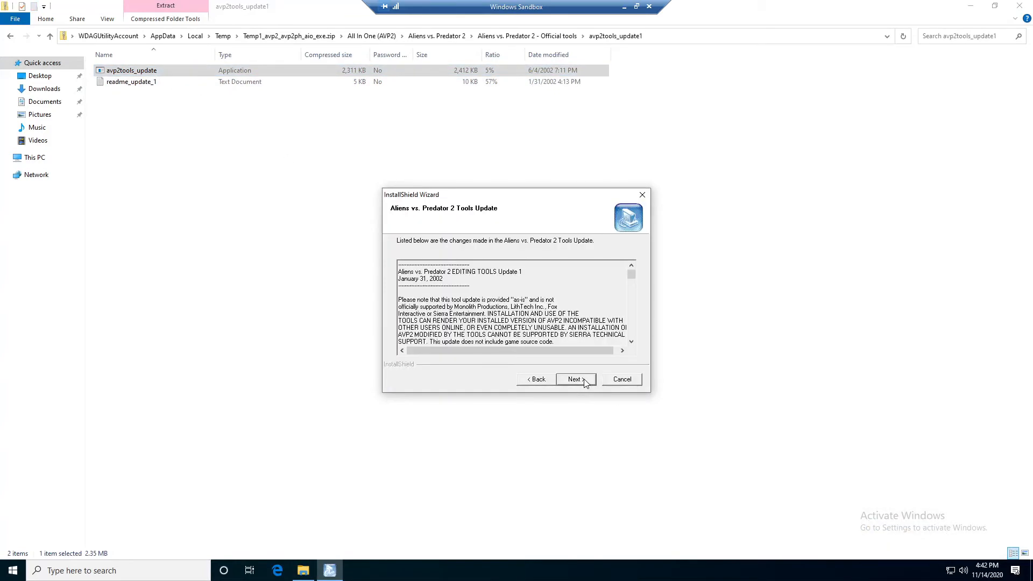
left_click(576, 379)
left_click(576, 380)
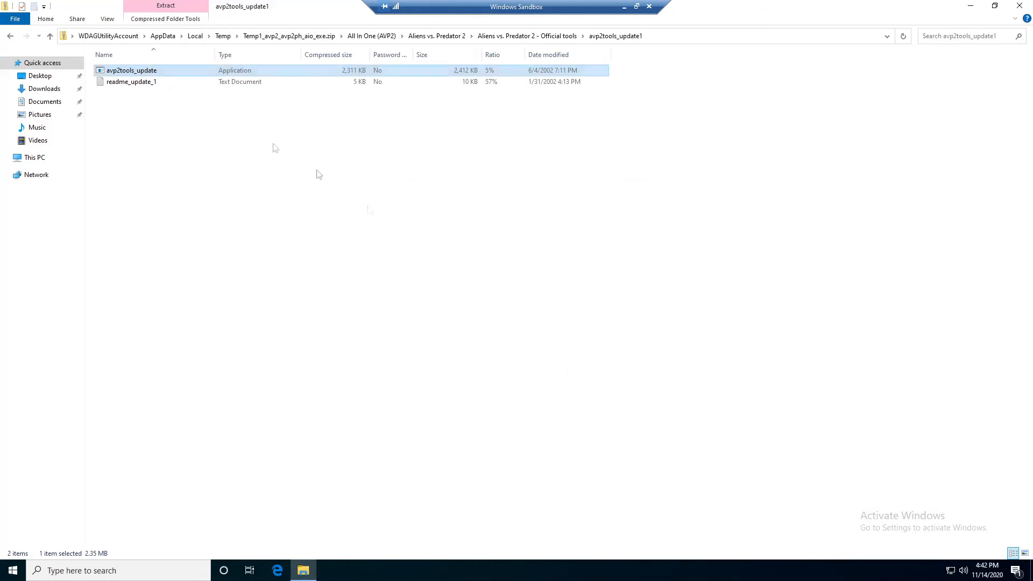
Install the second tools update by running avp2tools_update2 from its archive without extracting it, and finish the wizard.
left_click(10, 35)
double_click(146, 95)
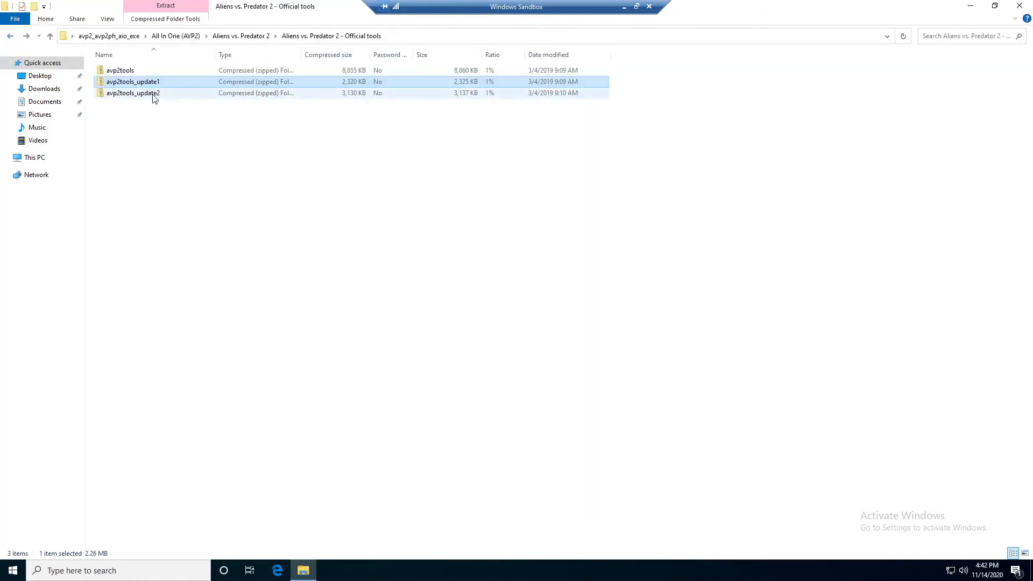
double_click(151, 71)
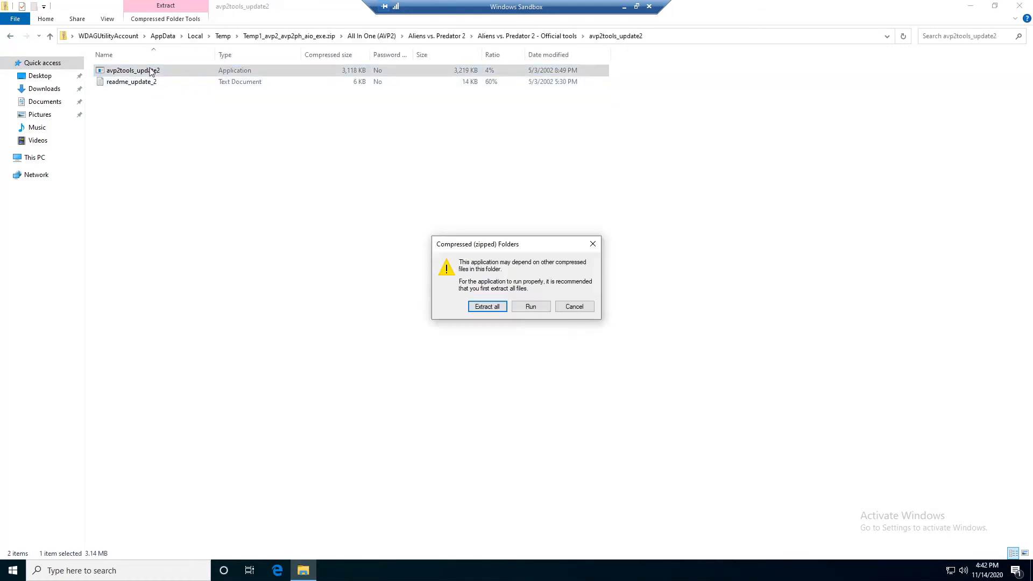
left_click(538, 308)
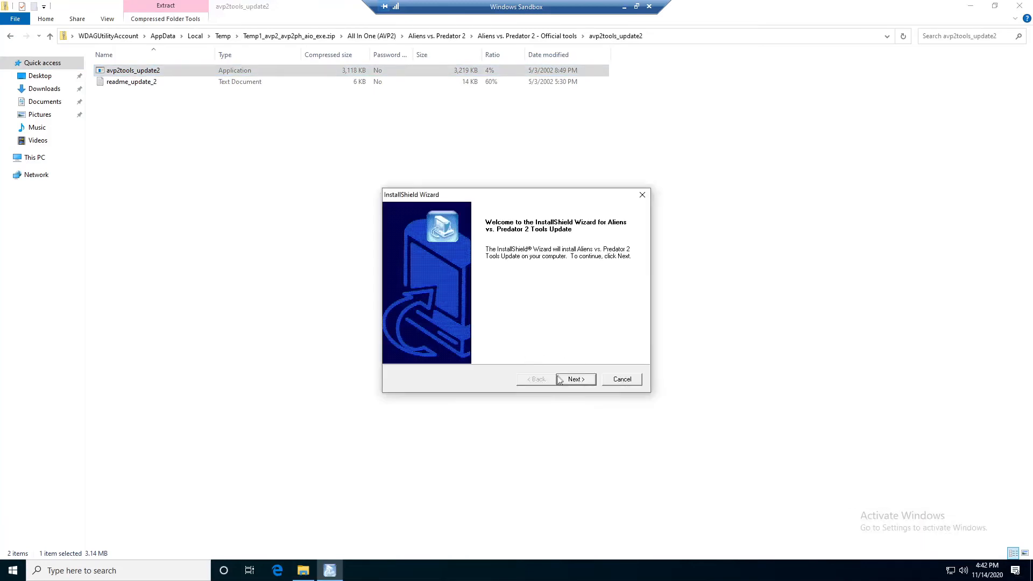
left_click(563, 379)
left_click(589, 379)
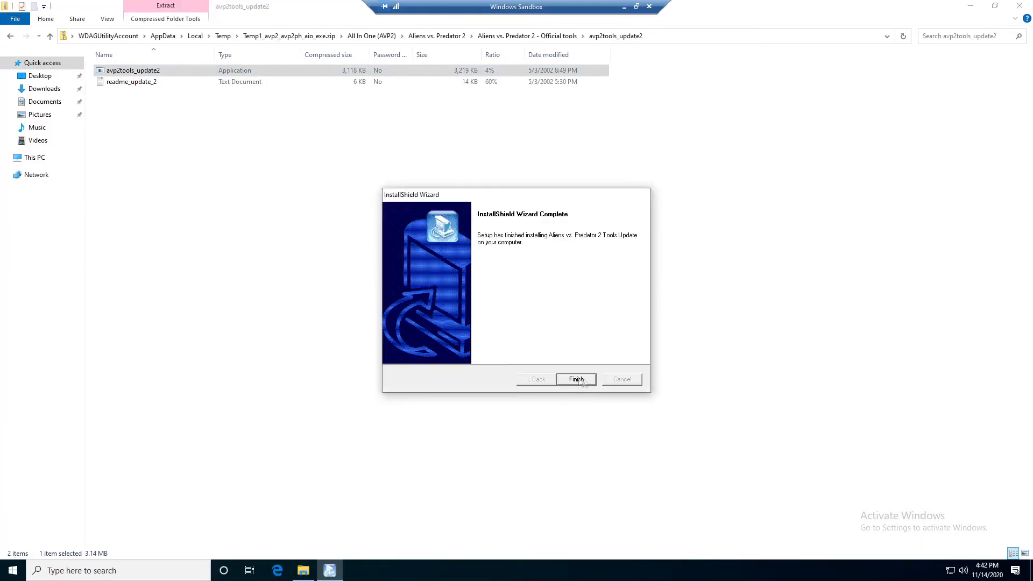
left_click(576, 380)
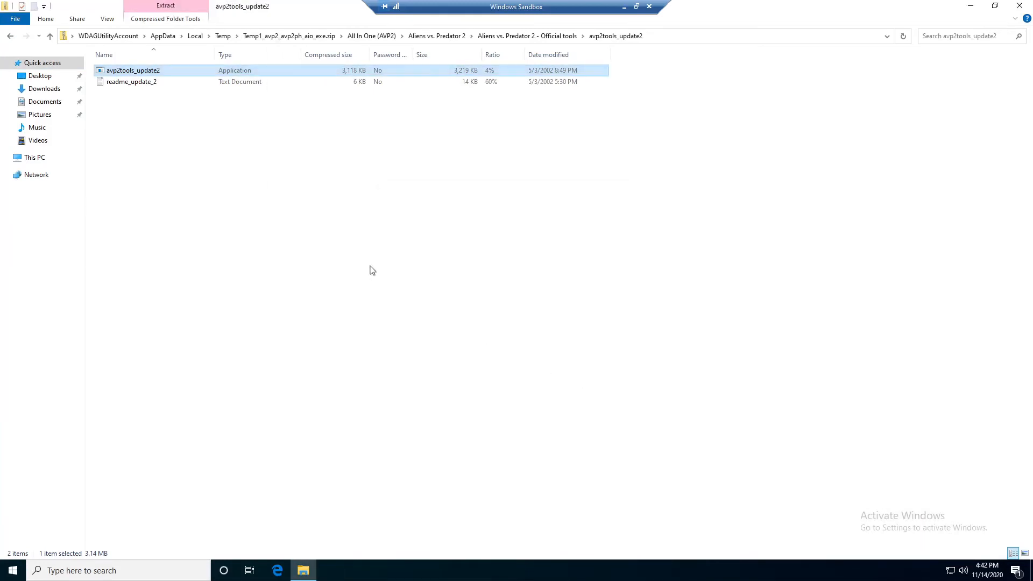
Close the game archive window and open the game's installation folder, C:\AVP2, from its desktop shortcut.
left_click(10, 37)
left_click(10, 36)
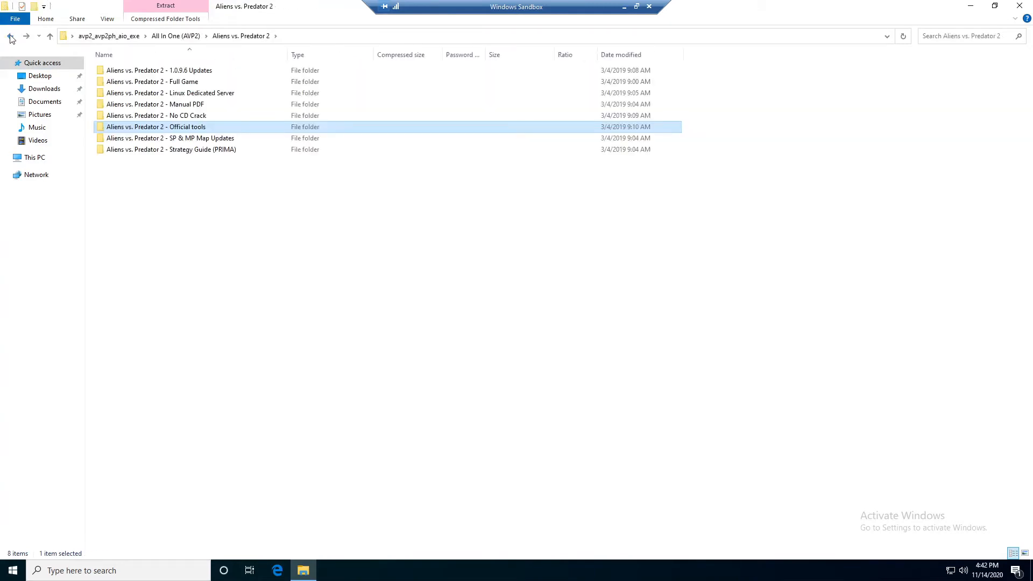
left_click(10, 37)
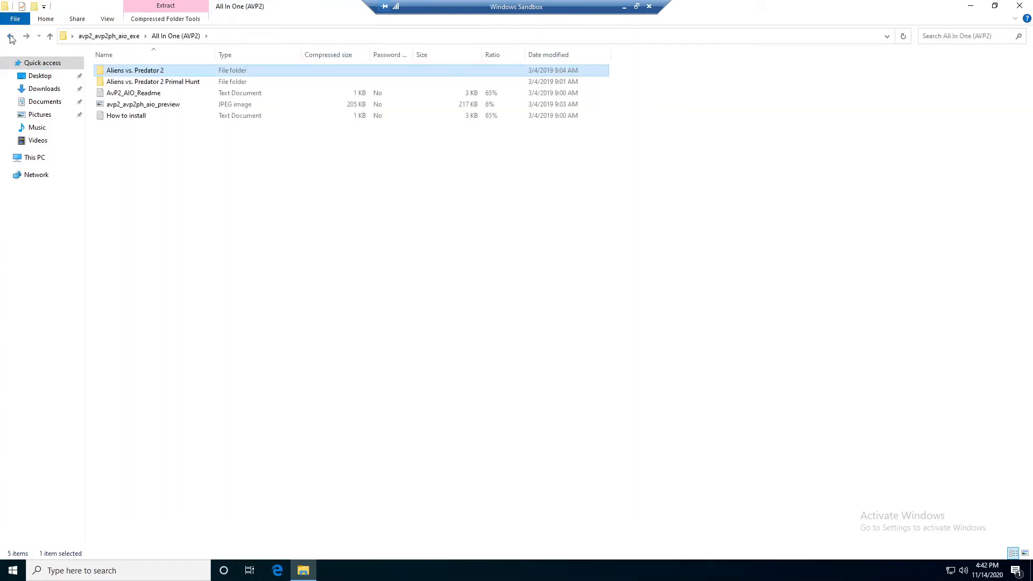
left_click(1019, 6)
left_click(35, 132)
right_click(35, 132)
left_click(79, 152)
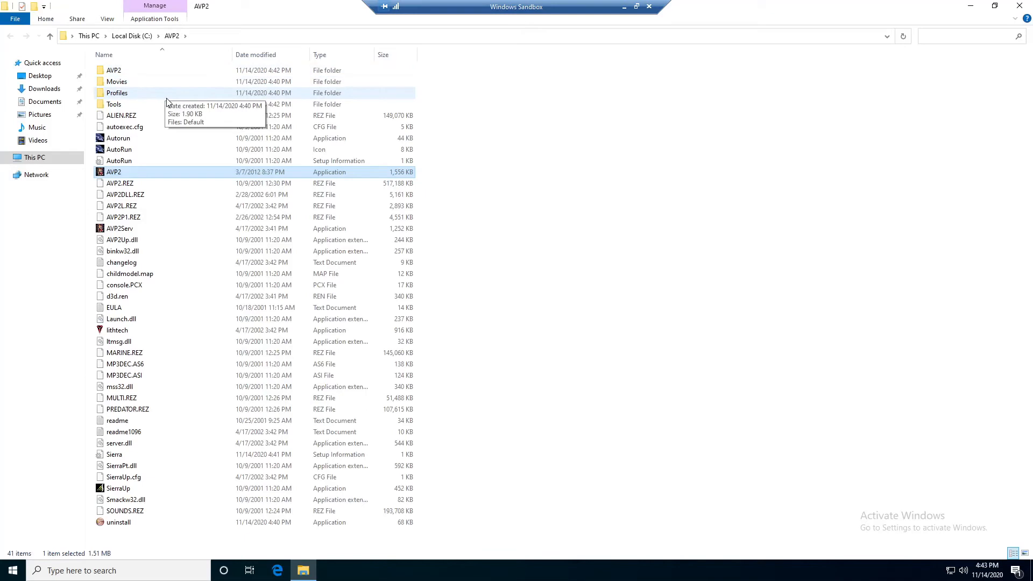
Open the Tools folder inside C:\AVP2 and look over the ModelEdit and Processor applications.
double_click(125, 107)
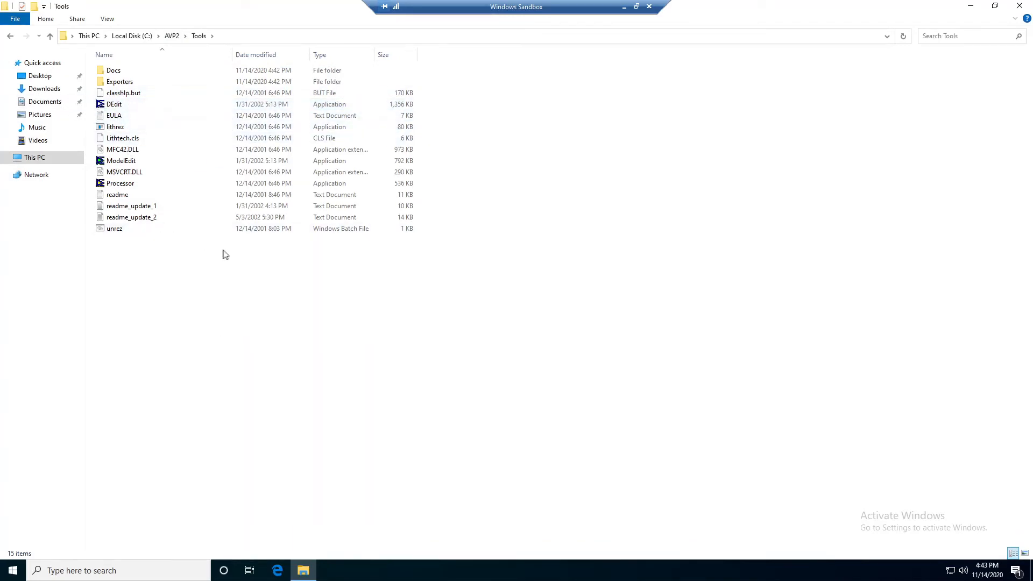
left_click(121, 162)
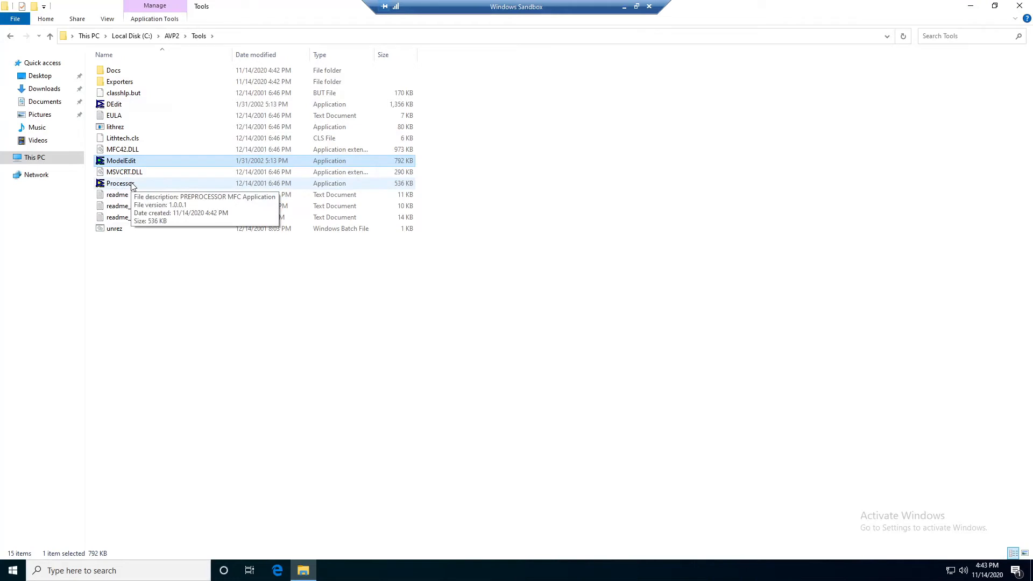
left_click(165, 184)
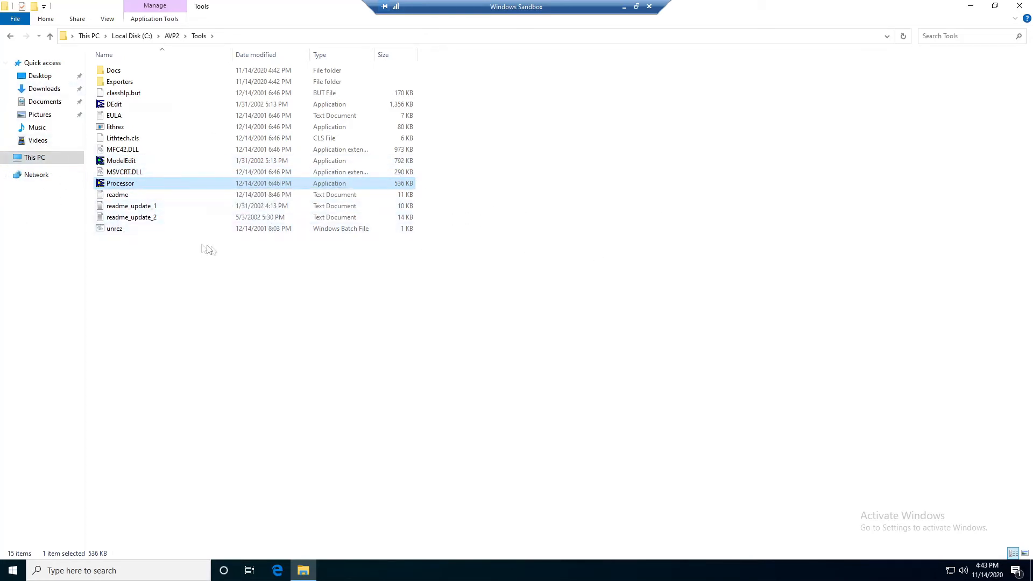
left_click(117, 245)
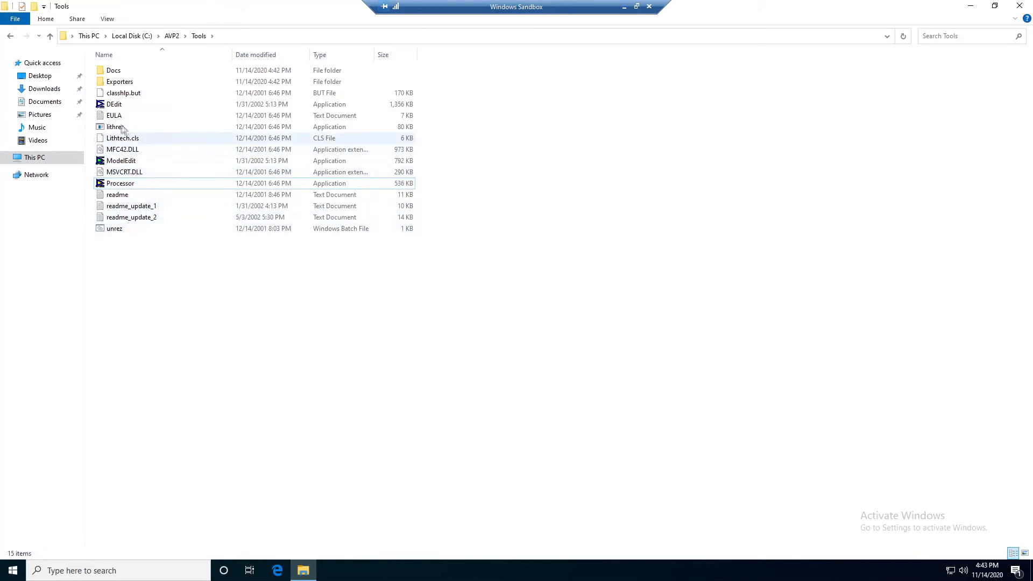
double_click(114, 104)
left_click(97, 106)
mouse_move(123, 106)
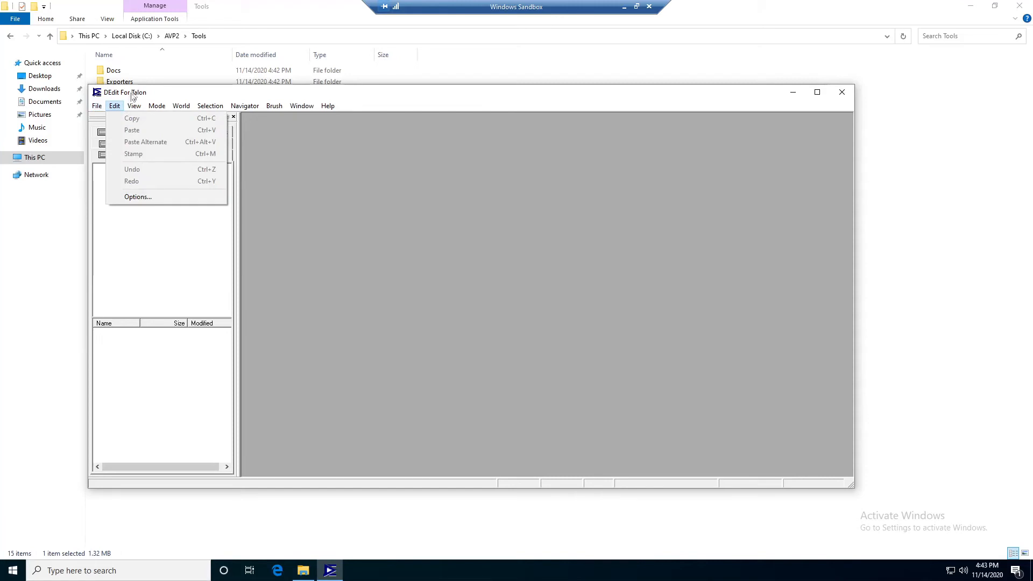
left_click(97, 106)
left_click(98, 106)
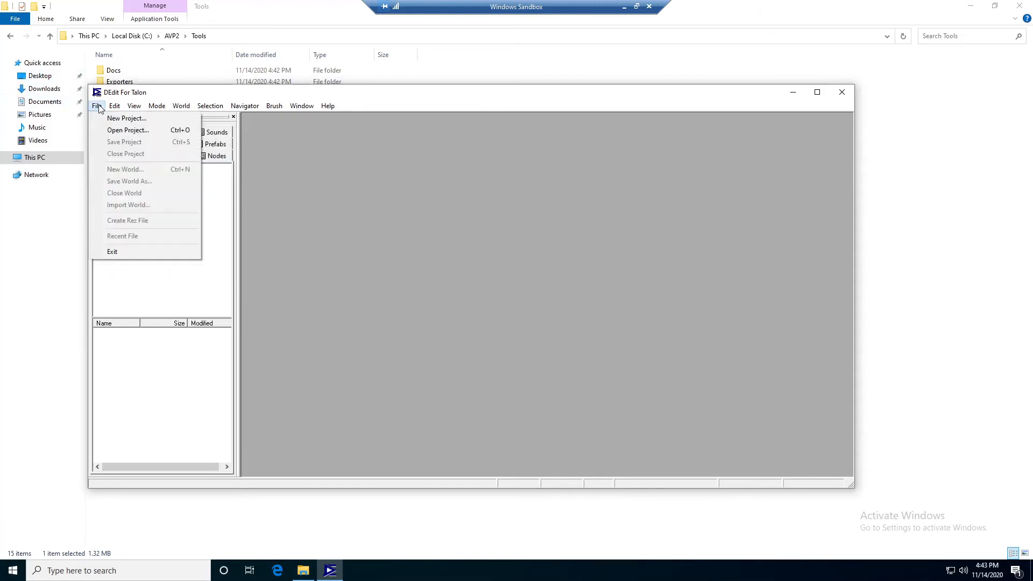
left_click(117, 131)
left_click(557, 350)
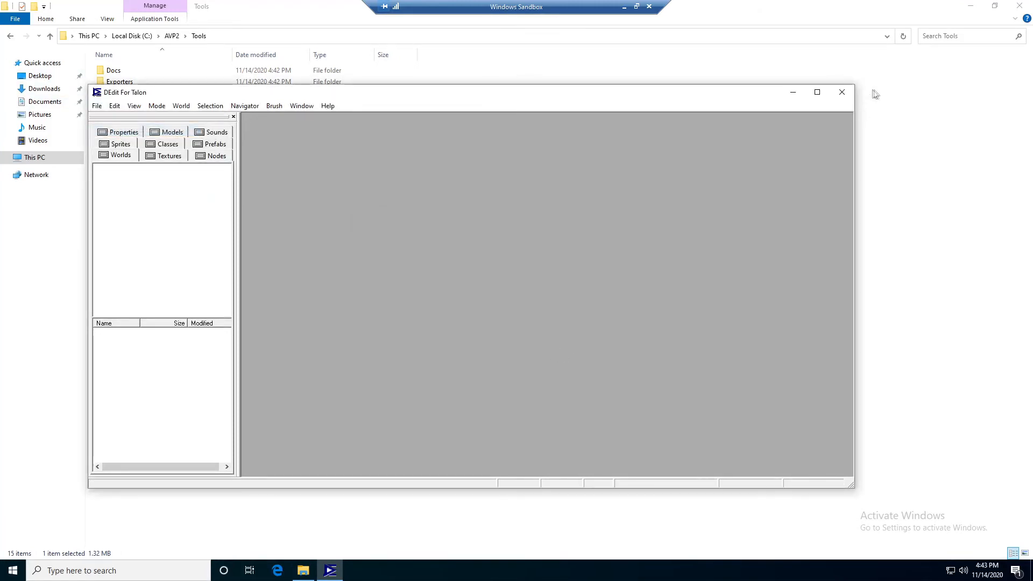
left_click(841, 92)
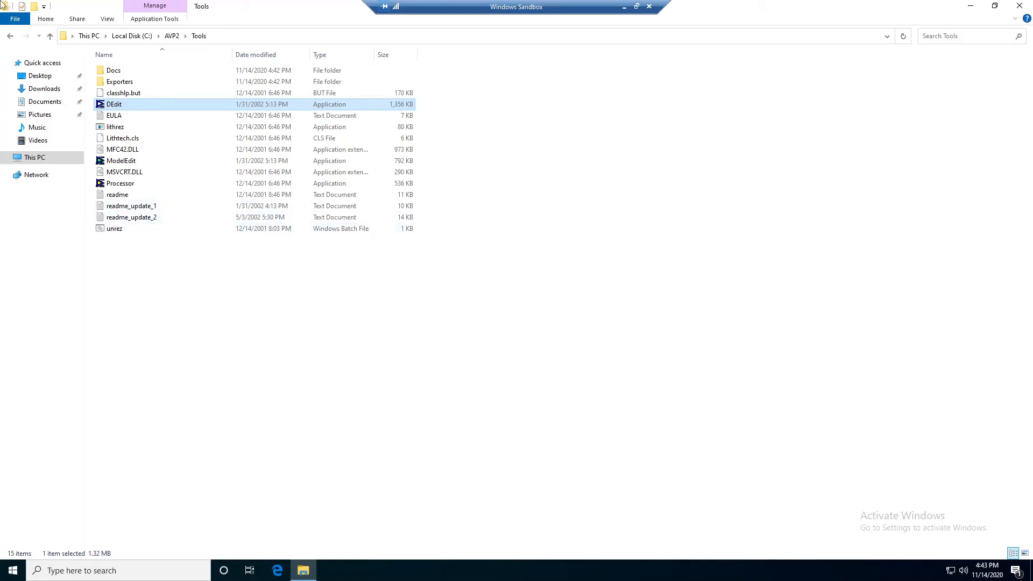
Run the unrez batch file in C:\AVP2\Tools to unpack the game's REZ files.
left_click(10, 37)
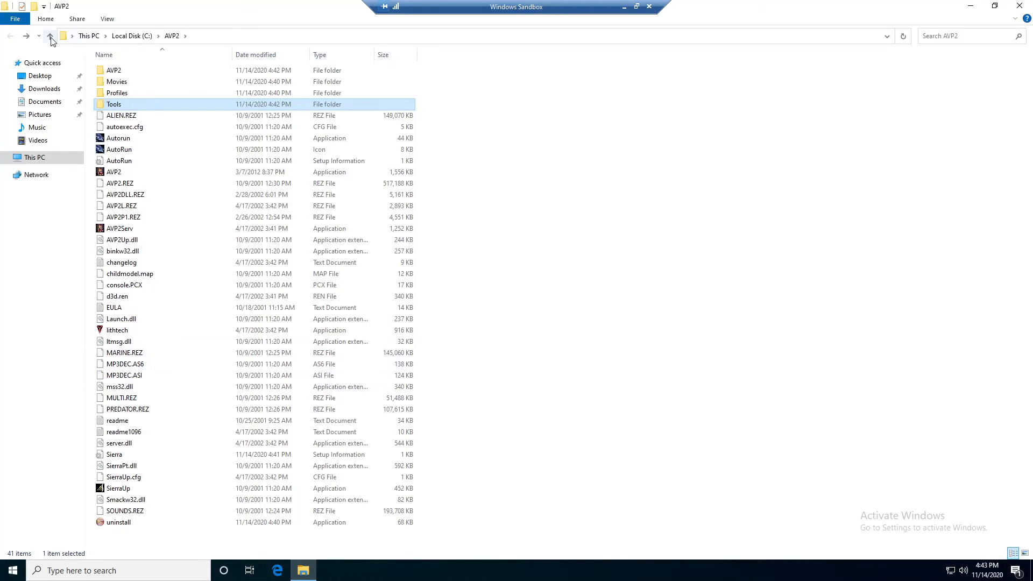
left_click(25, 37)
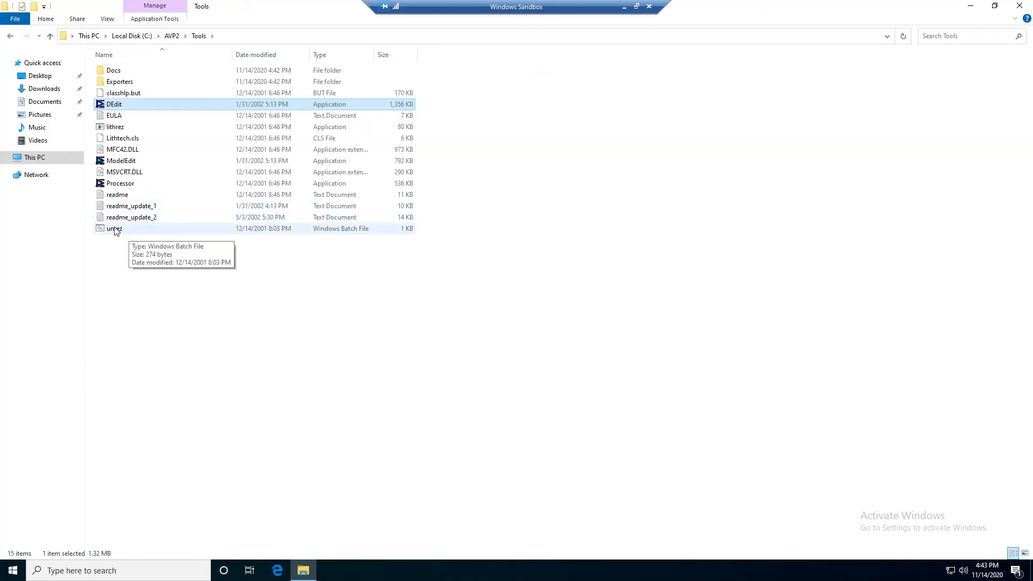
double_click(111, 229)
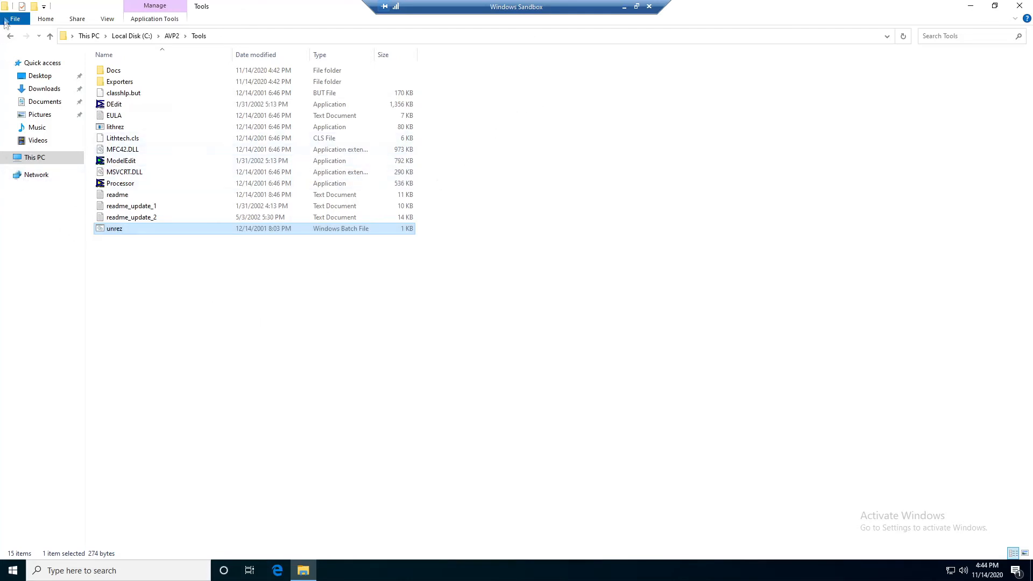
Inspect the unpacked content in the C:\AVP2\AVP2 folder and locate the avp2.dep project file.
left_click(12, 35)
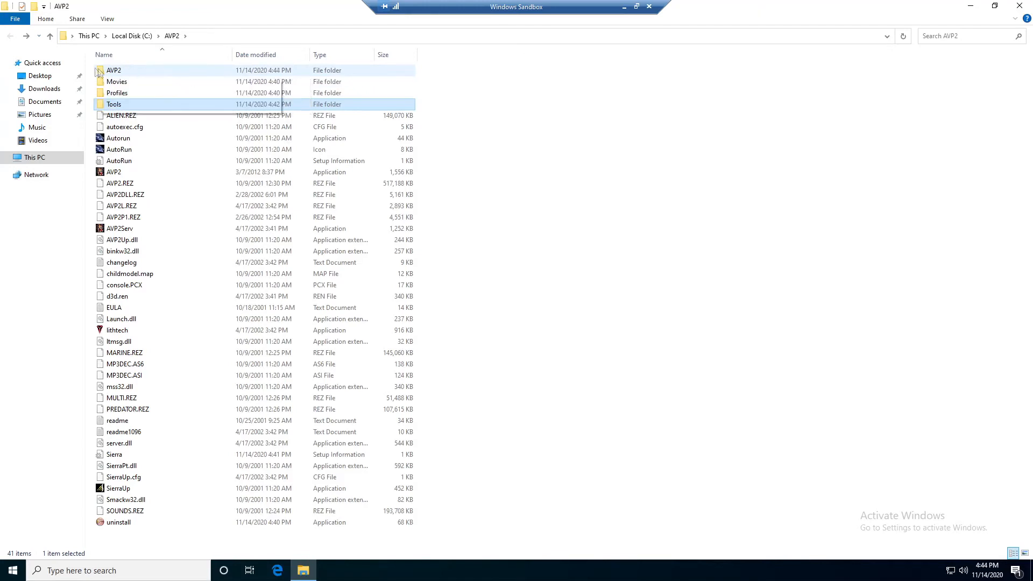
double_click(141, 72)
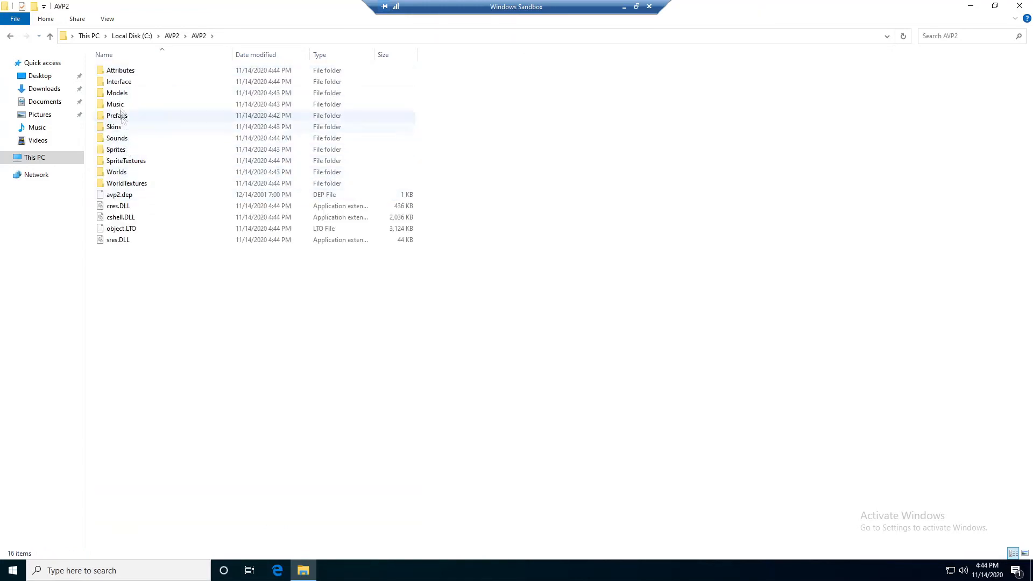
left_click(127, 197)
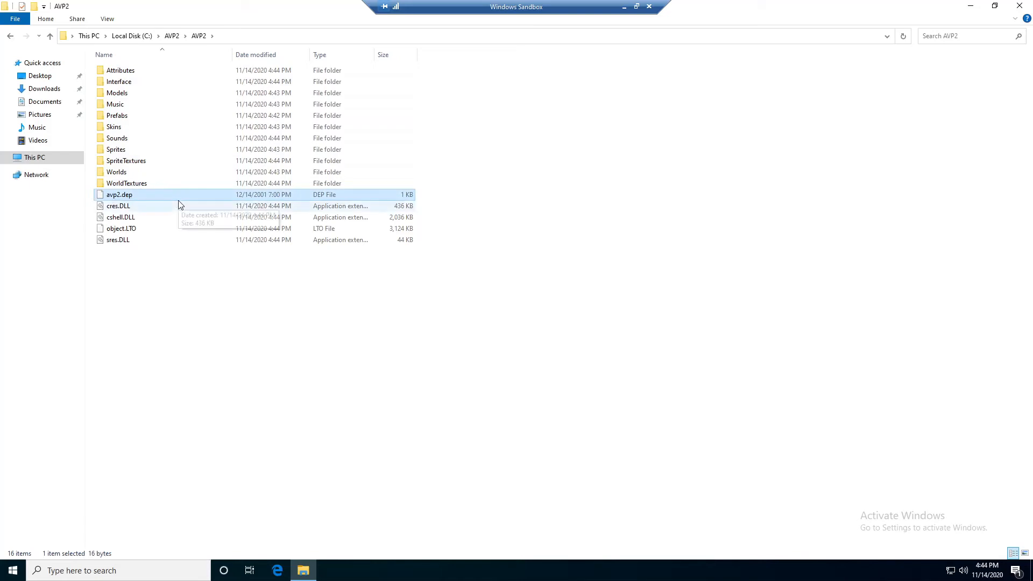
Launch DEdit from the C:\AVP2\Tools folder and maximize its window.
left_click(11, 36)
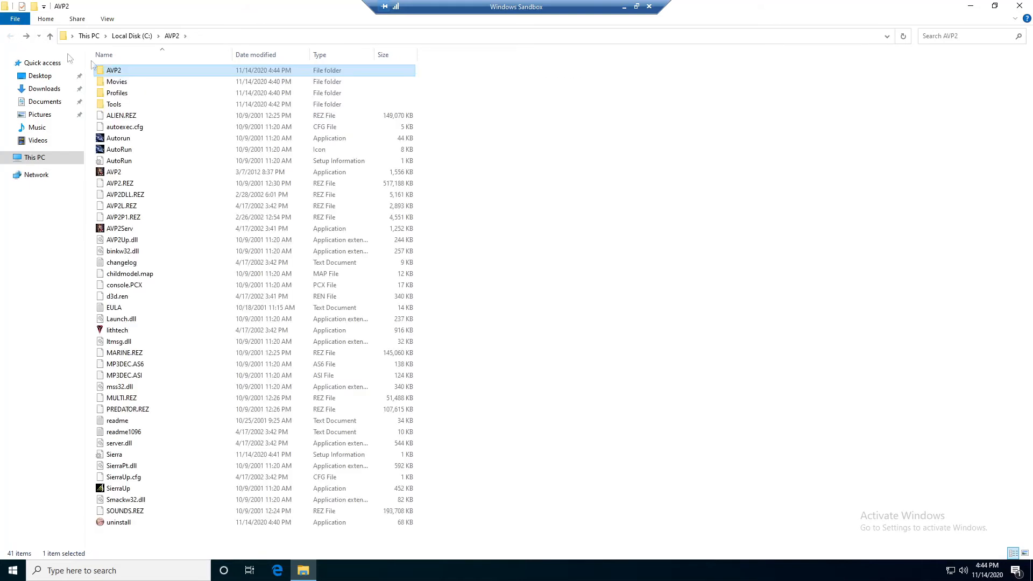
double_click(124, 106)
double_click(127, 104)
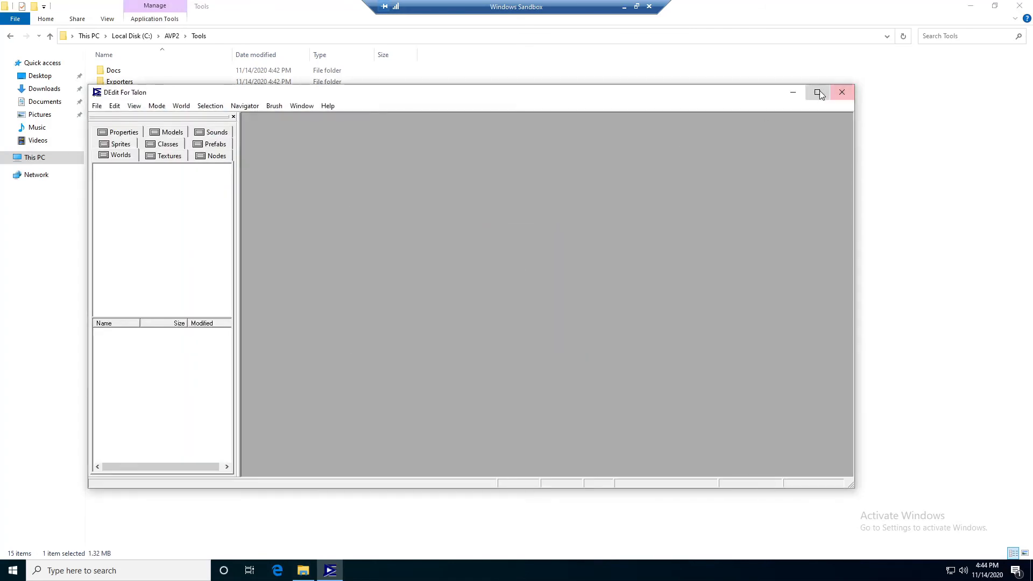
left_click(817, 92)
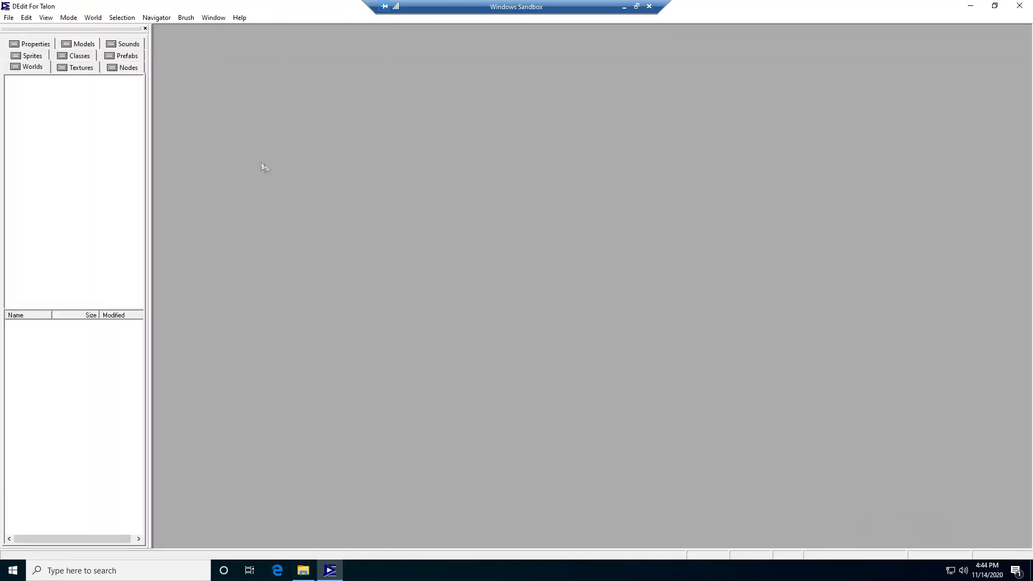
Open the avp2.dep project from the C:\AVP2\AVP2 folder.
left_click(5, 15)
left_click(35, 43)
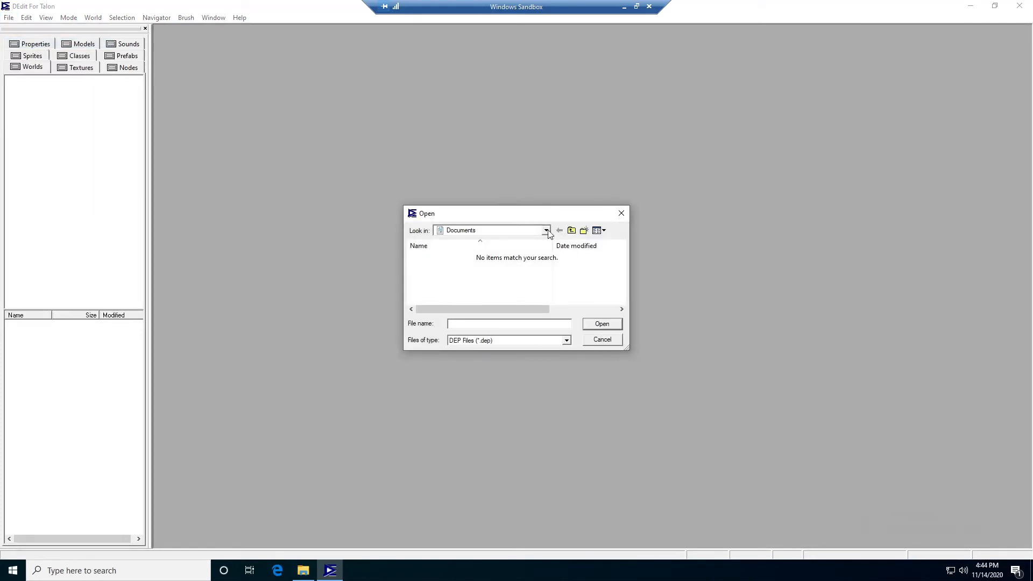
left_click(546, 231)
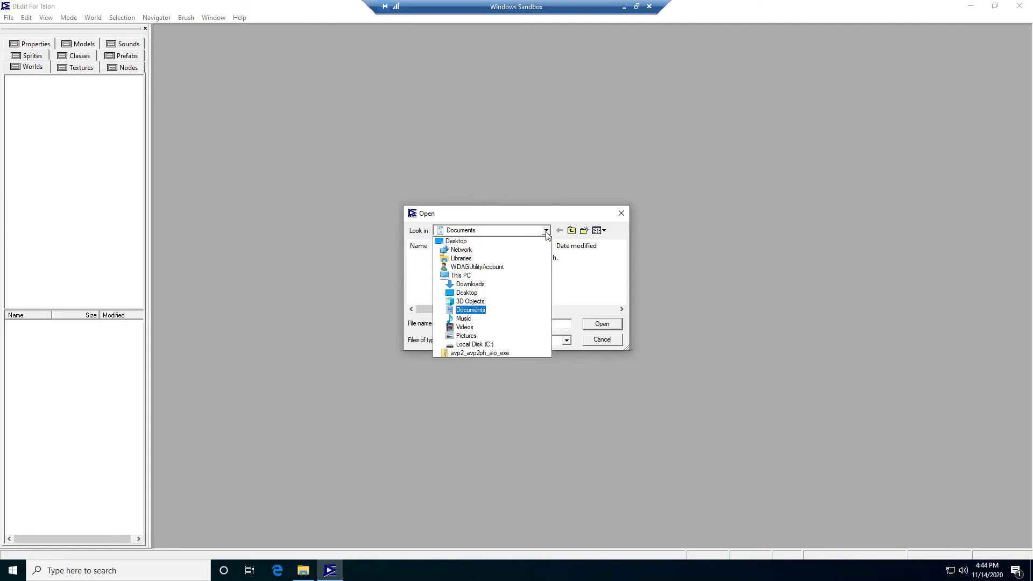
left_click(466, 249)
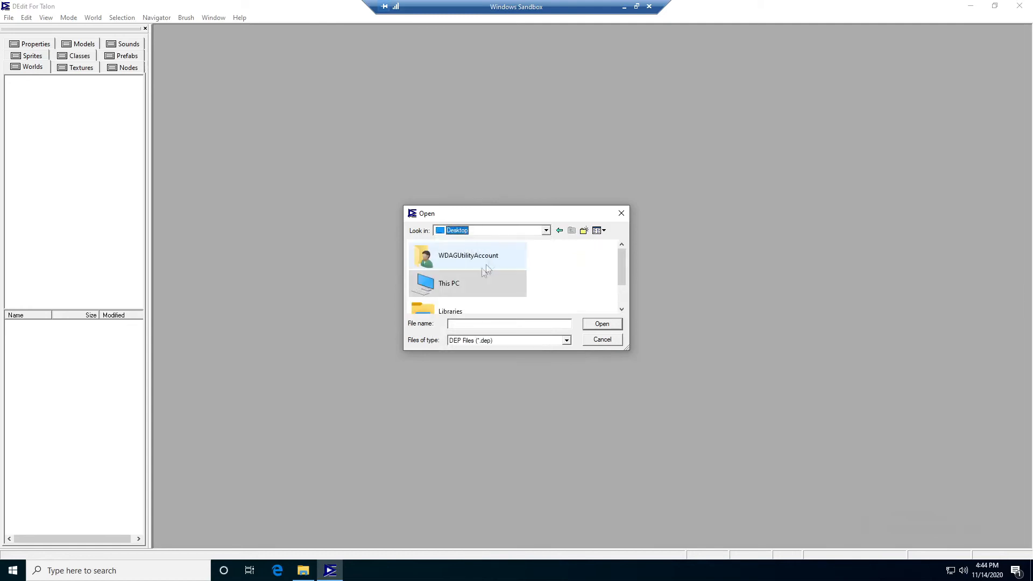
double_click(484, 280)
scroll(484, 276, "down", 6)
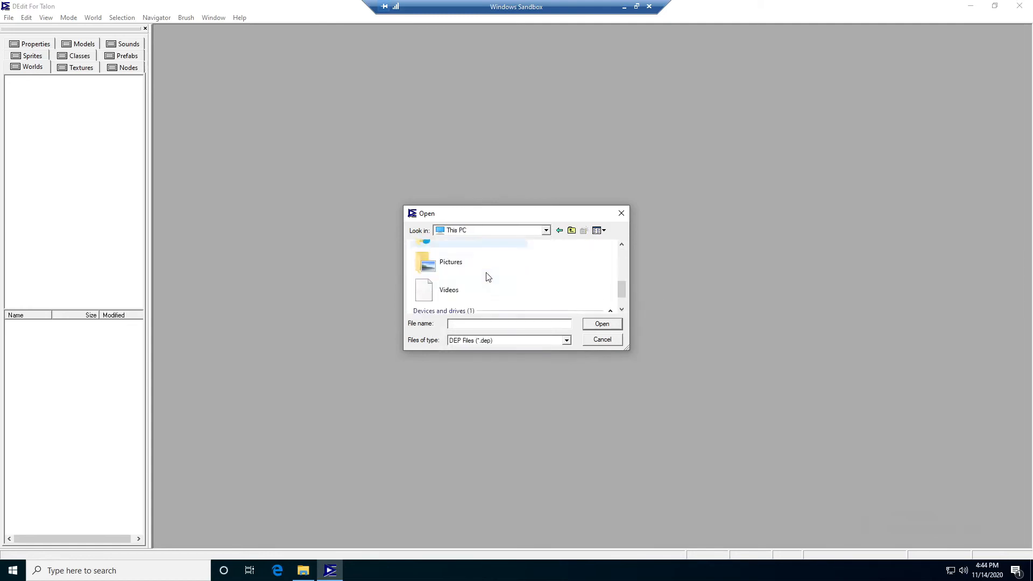
double_click(469, 292)
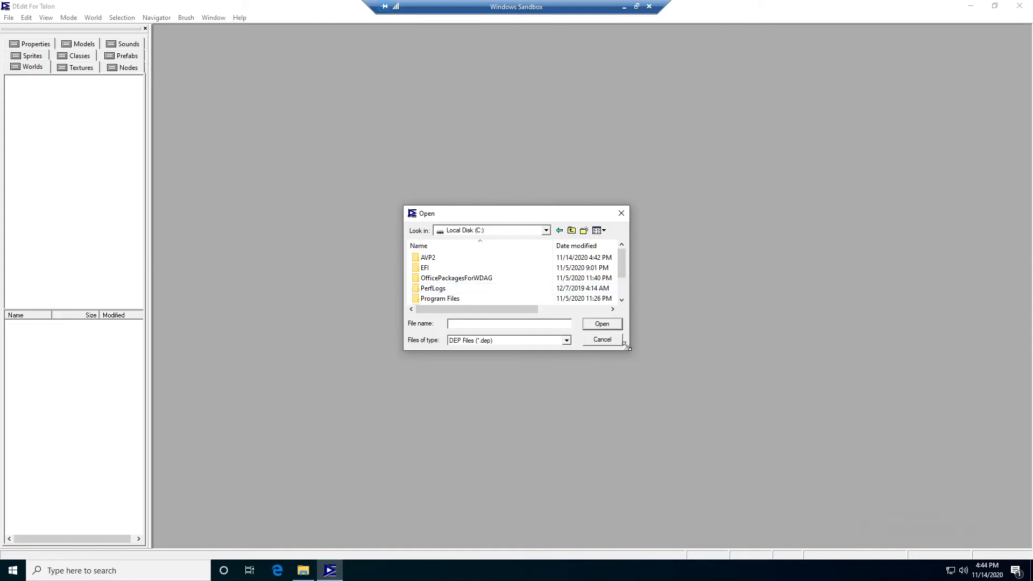
left_click_drag(626, 346, 747, 476)
double_click(448, 258)
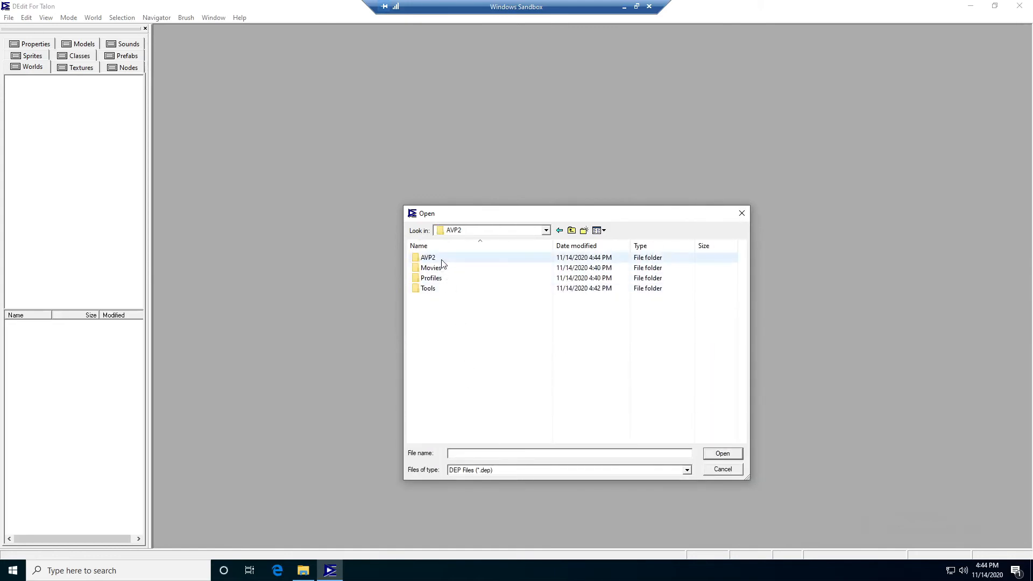
double_click(441, 259)
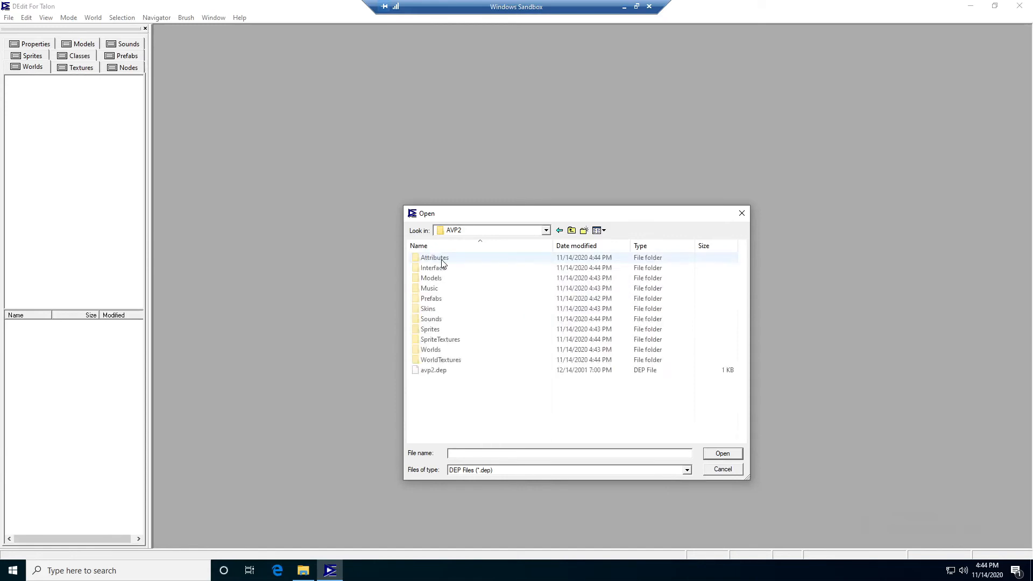
double_click(439, 370)
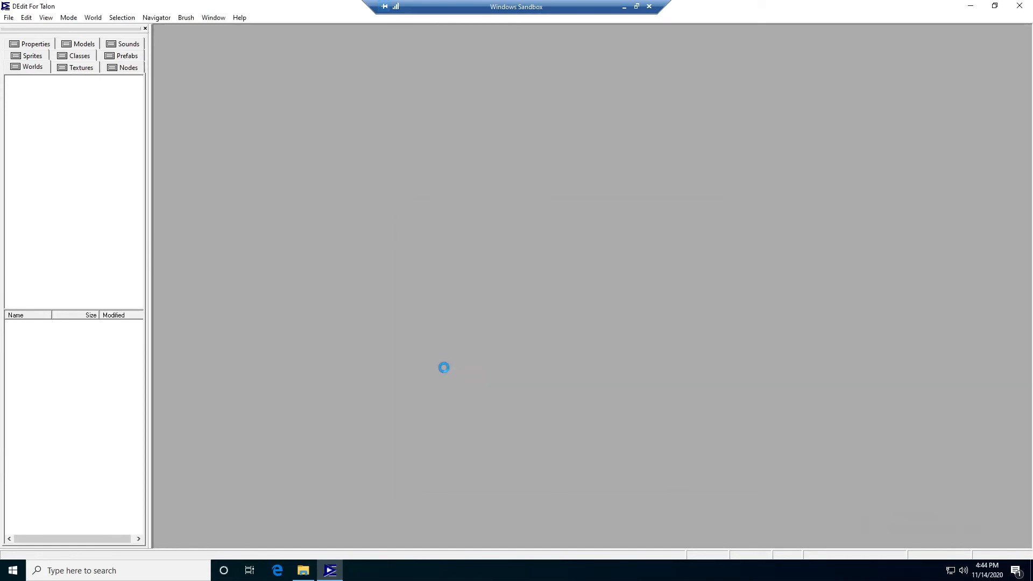
Expand the project's Worlds folder to look at its Multi subfolder, and view the project's texture folders.
left_click(35, 88)
left_click(9, 89)
left_click(43, 97)
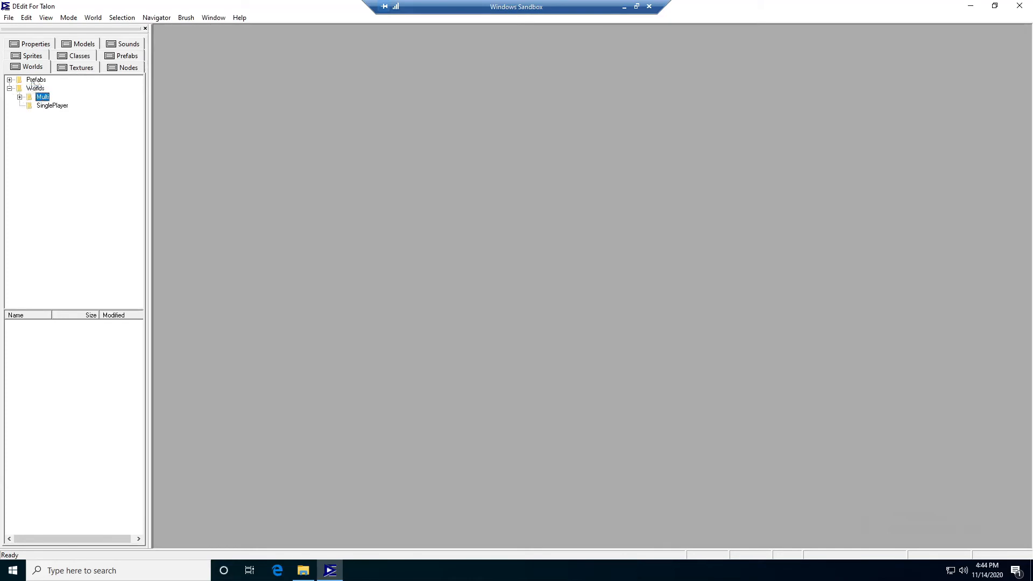
left_click(86, 67)
Open the editor options and review the display colors of grid, brush and object items and the Direct3D settings.
left_click(25, 19)
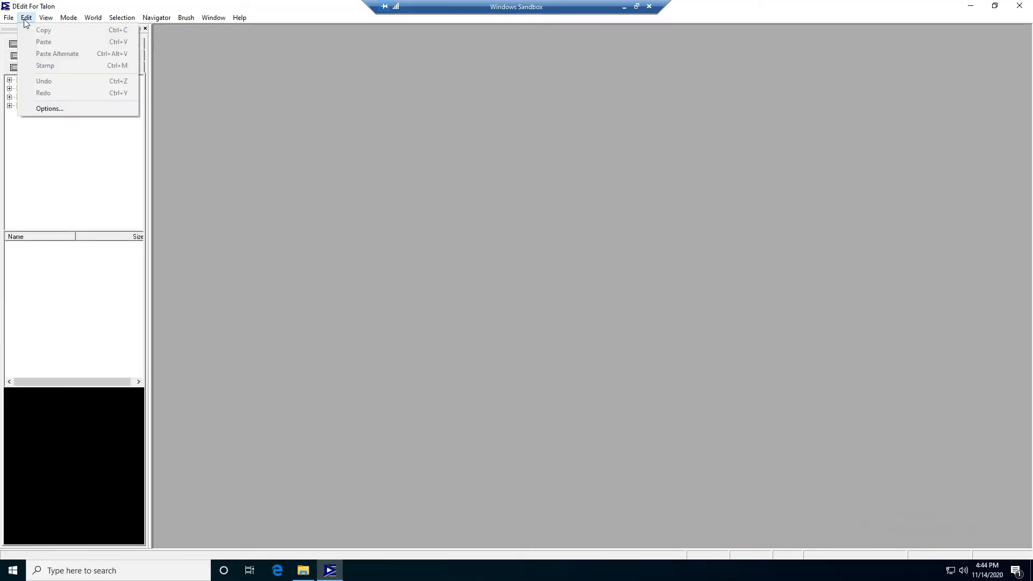
left_click(26, 18)
left_click(29, 18)
left_click(49, 109)
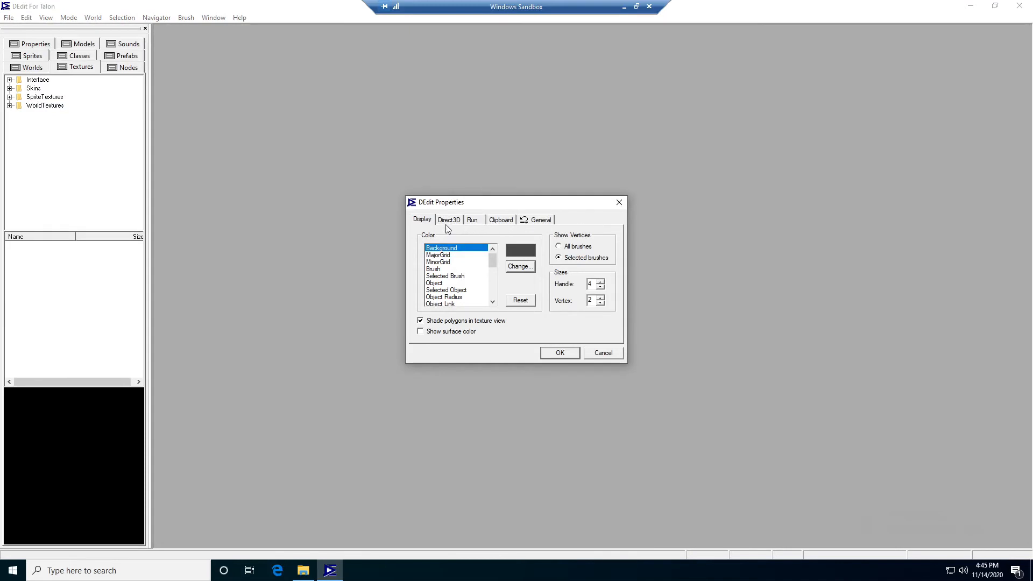
left_click(443, 256)
left_click(447, 269)
left_click(445, 262)
left_click(451, 283)
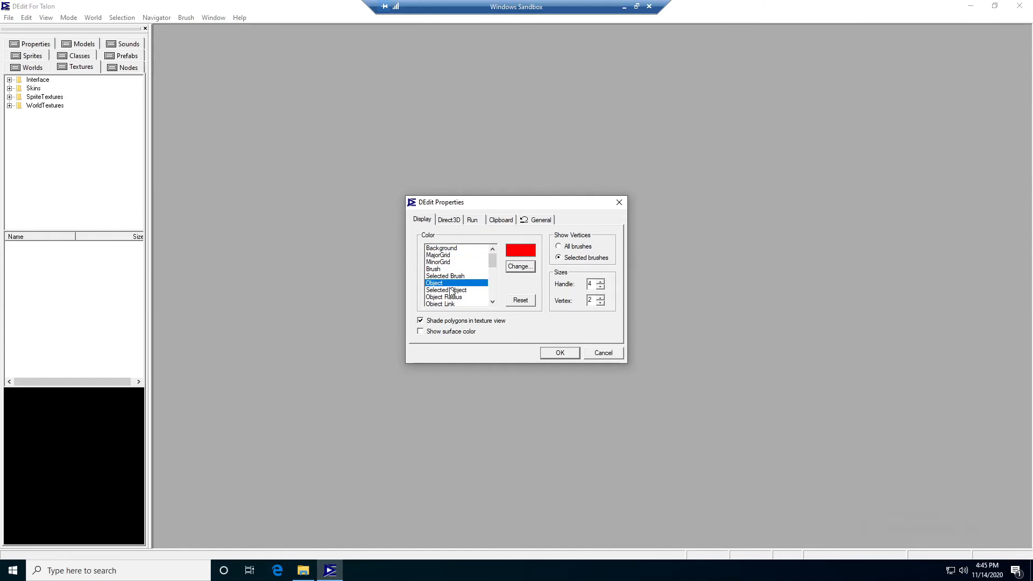
left_click(452, 291)
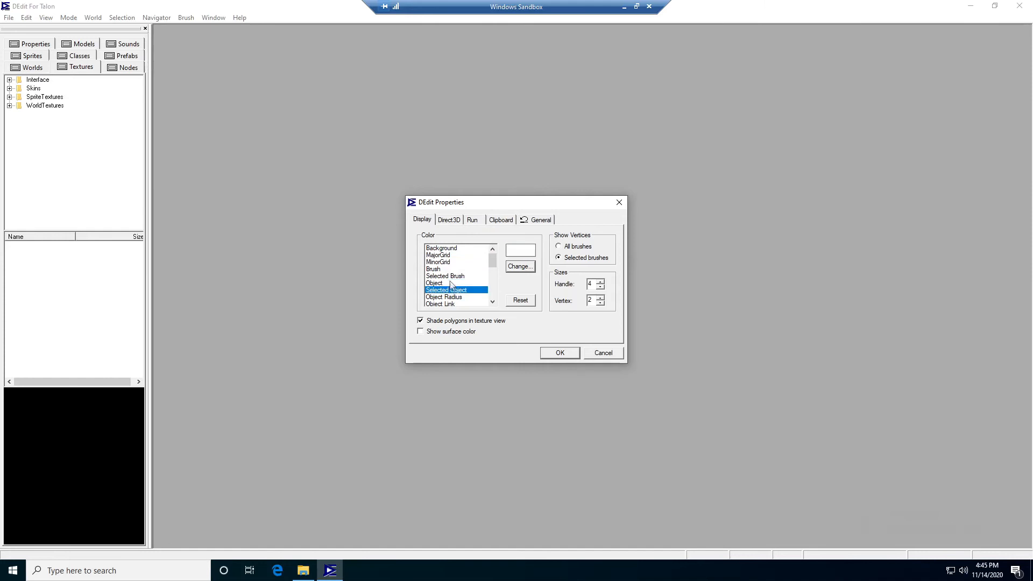
left_click(457, 225)
Set the run executable in the editor options to C:\AVP2\lithtech.exe.
left_click(472, 221)
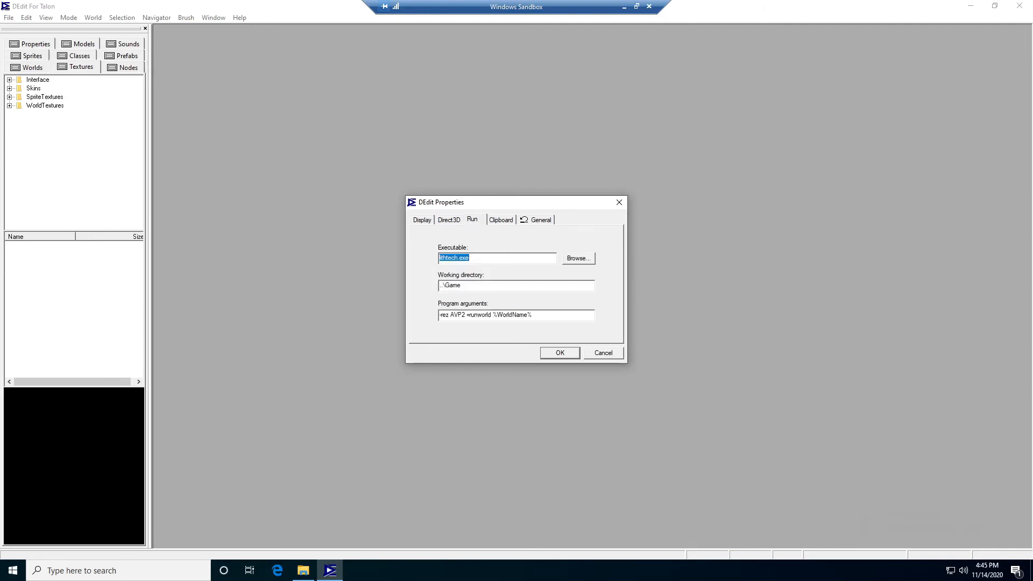
left_click(585, 259)
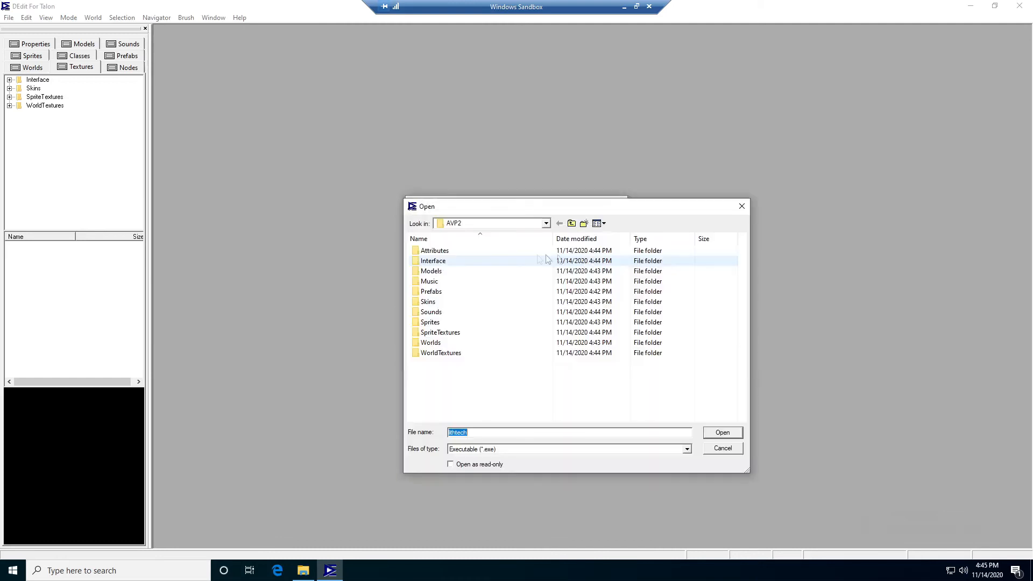
left_click(571, 224)
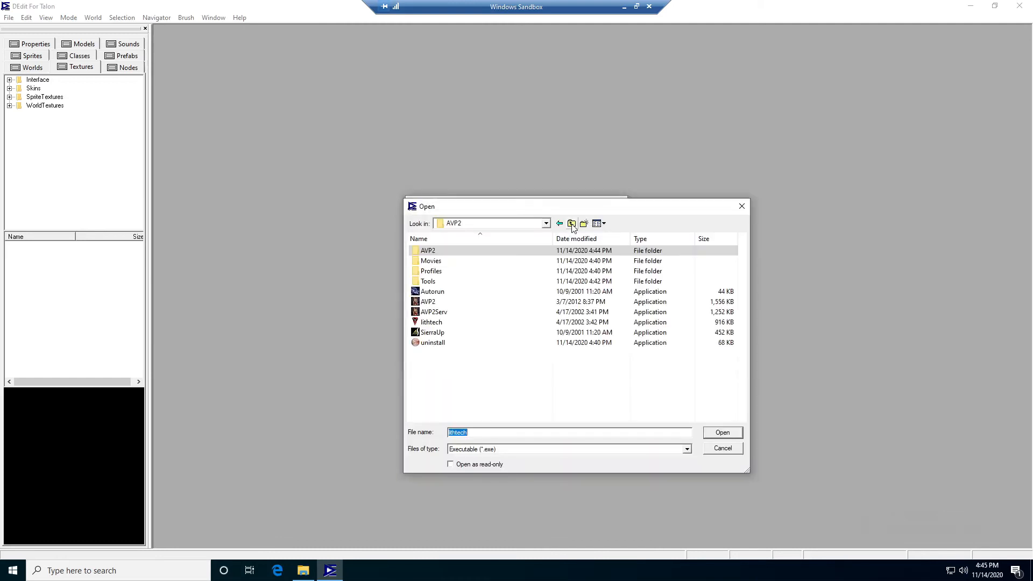
double_click(431, 322)
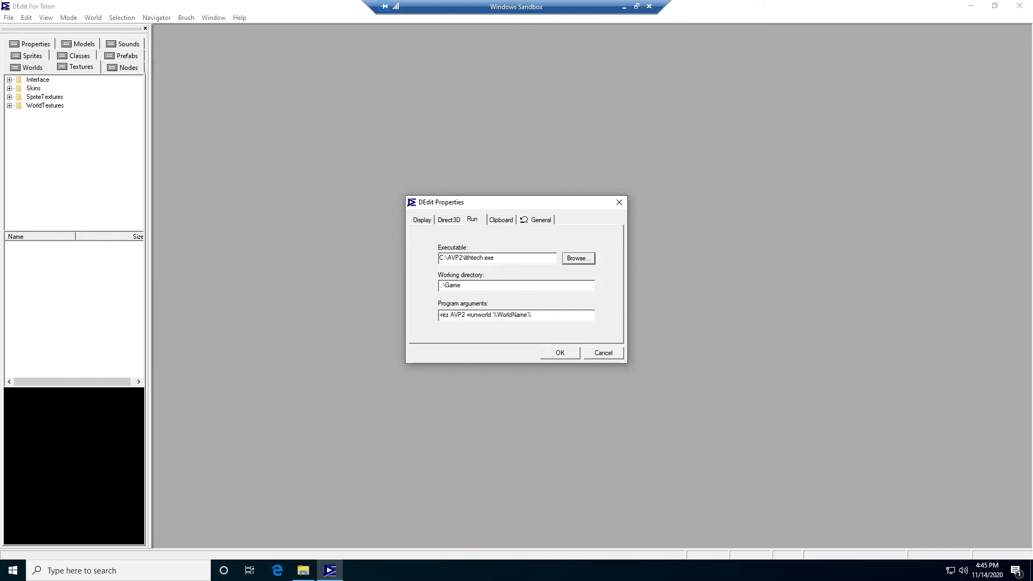
Switch to File Explorer and check the contents of the C:\AVP2\AVP2 folder for the working directory setting.
left_click_drag(463, 286, 449, 286)
left_click(304, 571)
left_click(9, 35)
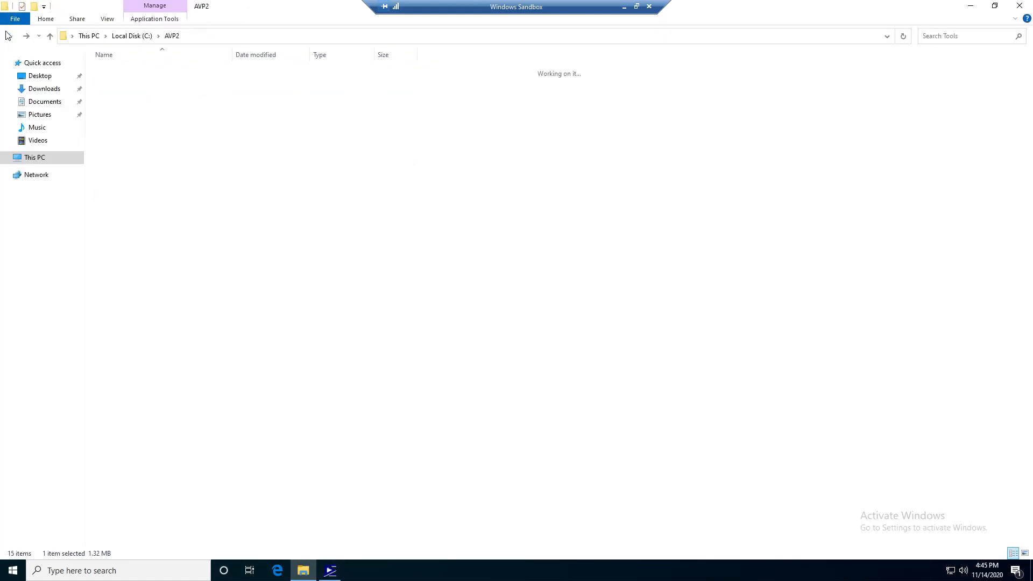
double_click(115, 70)
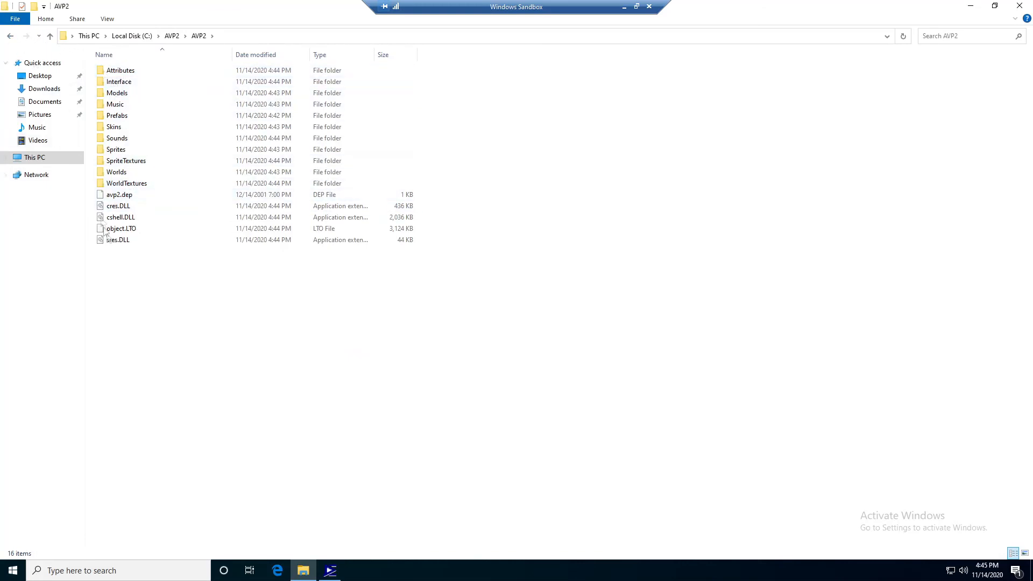
Return to DEdit, set the folder name in the run working directory to AVP2 and accept the options.
left_click(331, 570)
left_click(461, 285)
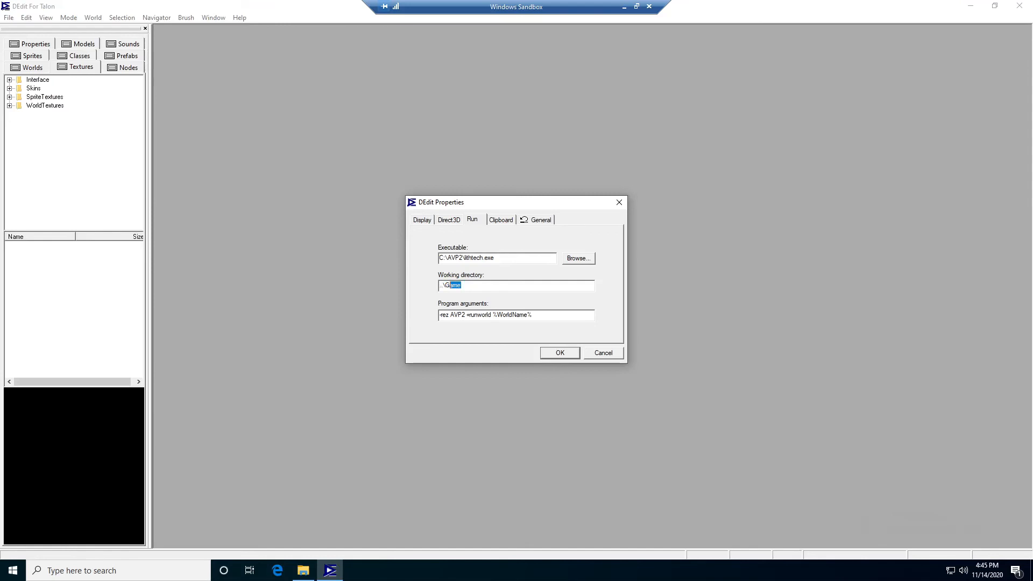
type("AVP2")
left_click(560, 353)
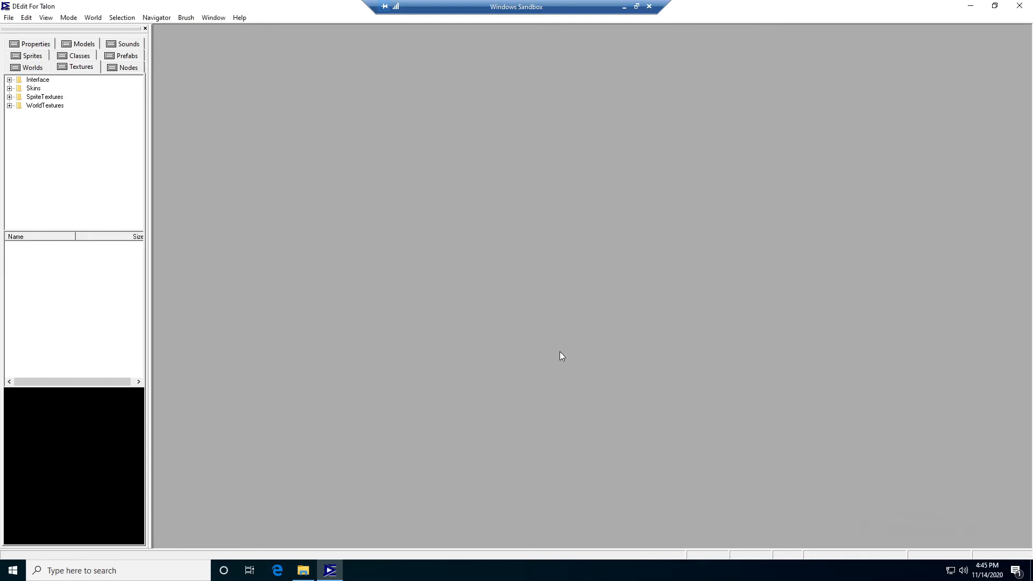
Open the Sample_DM level from the Worlds\Multi\DM folder and update its out-of-date objects.
left_click(36, 70)
left_click(43, 97)
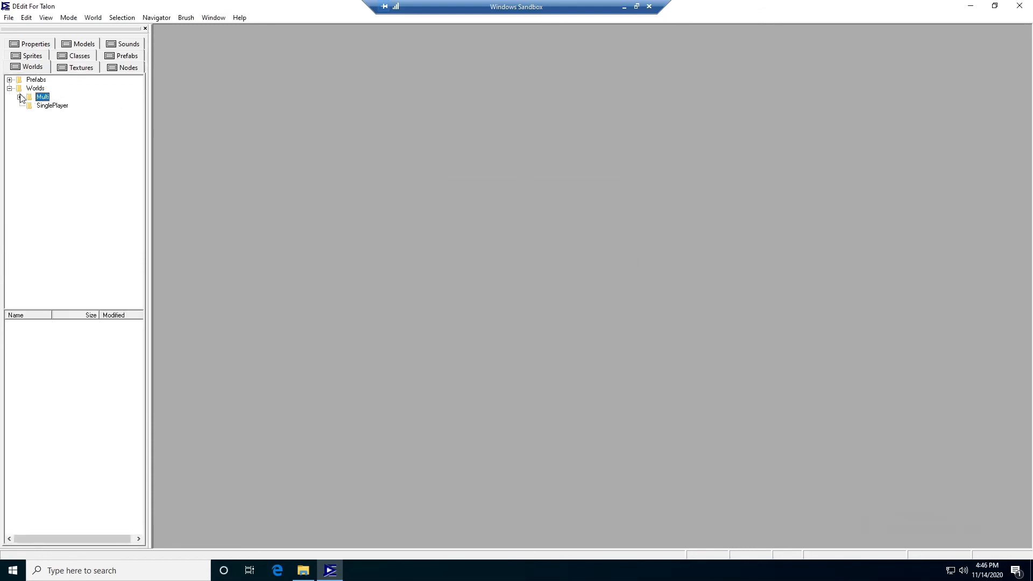
left_click(20, 97)
left_click(20, 97)
left_click(20, 97)
left_click(52, 106)
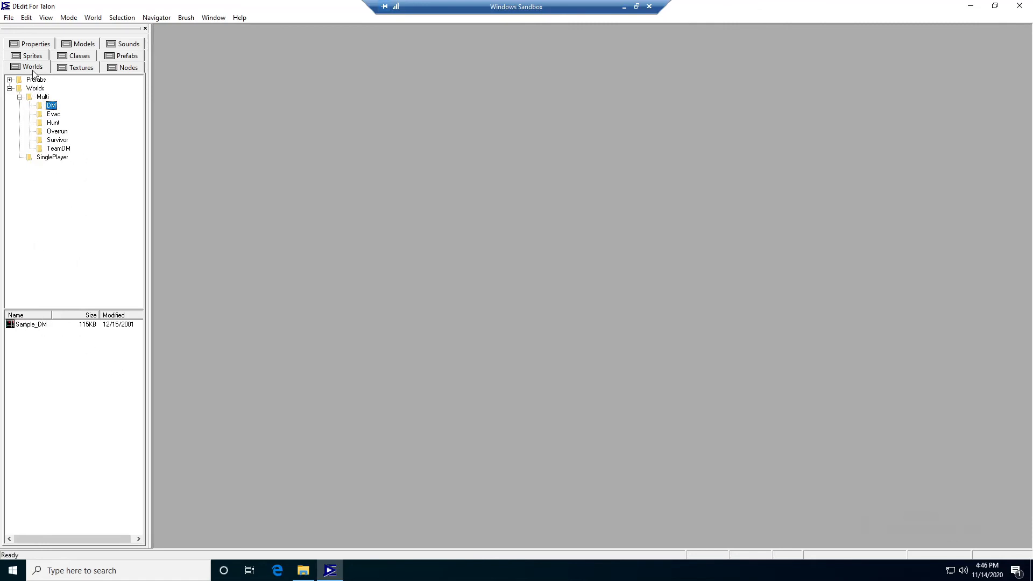
double_click(36, 325)
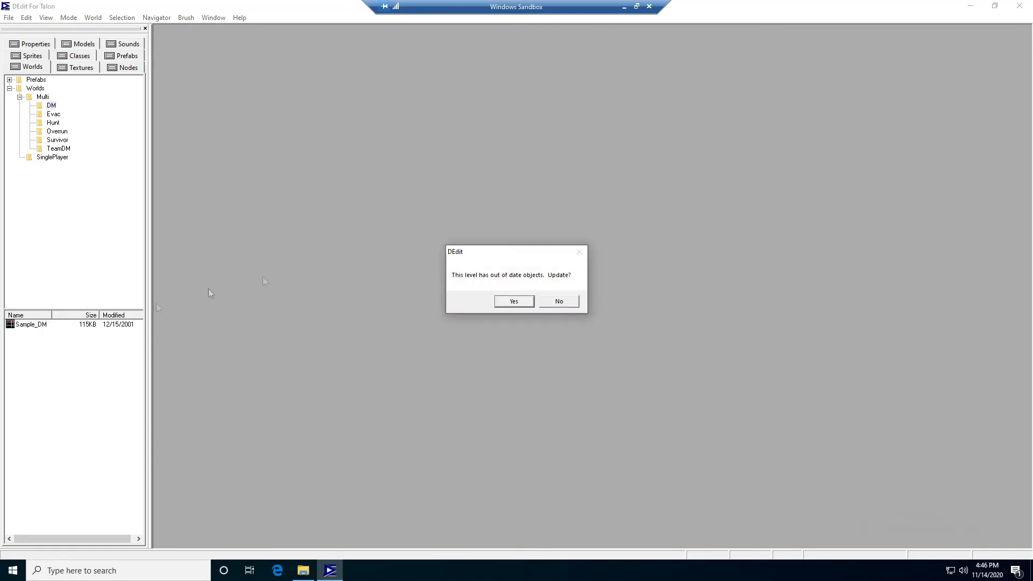
left_click(514, 301)
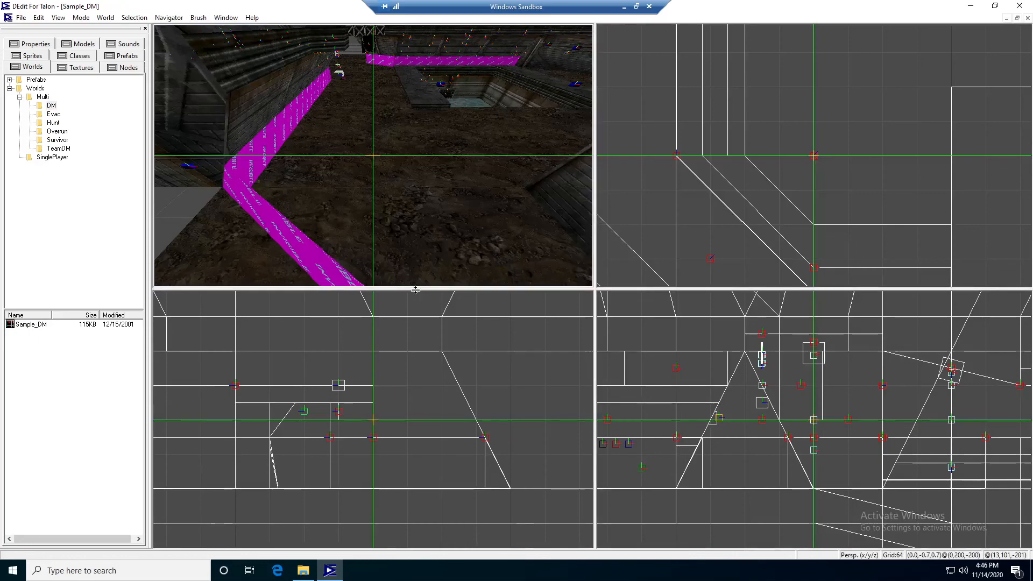
Look around the Sample_DM level in the perspective view, examining its walls, ground and pool area from several angles.
key("space")
key("space")
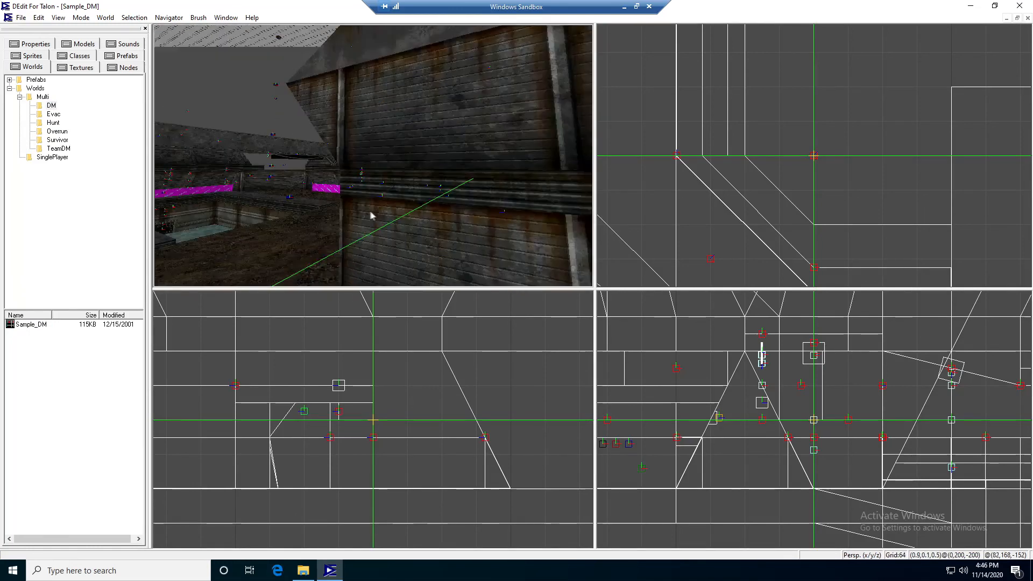
left_click_drag(369, 211, 328, 218)
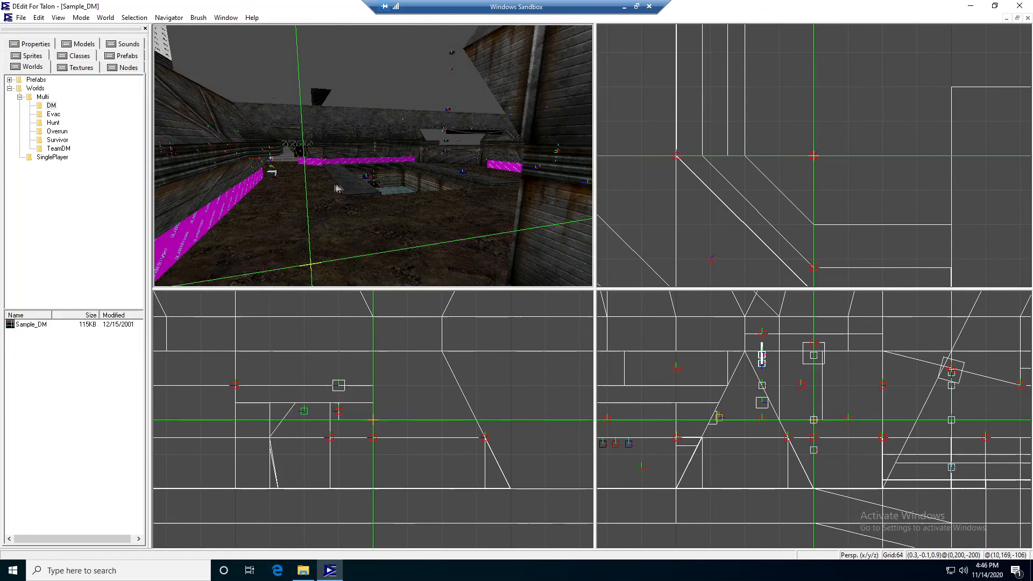
key("space")
left_click_drag(374, 156, 409, 116)
key("space")
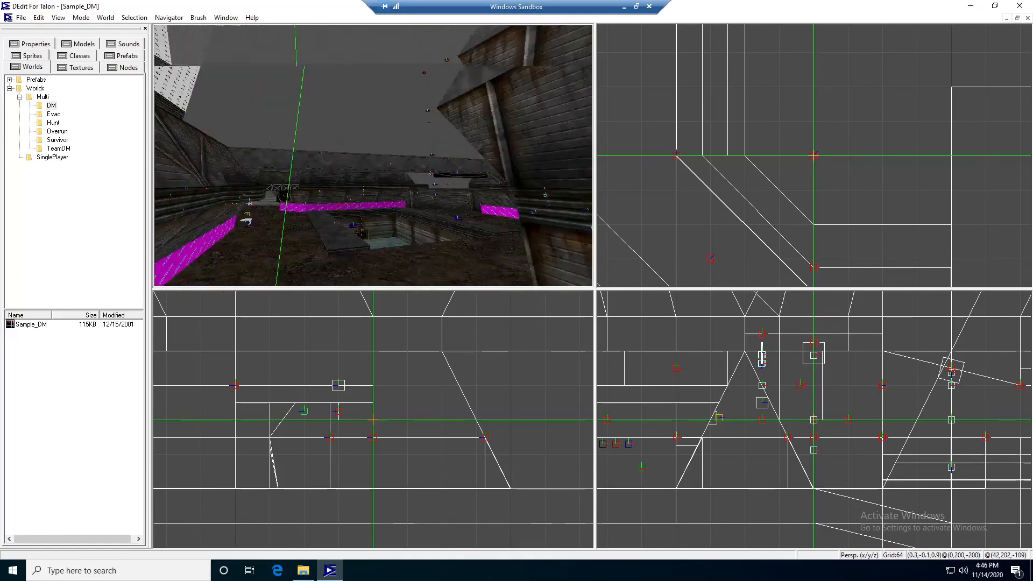
key("space")
left_click_drag(394, 179, 392, 166)
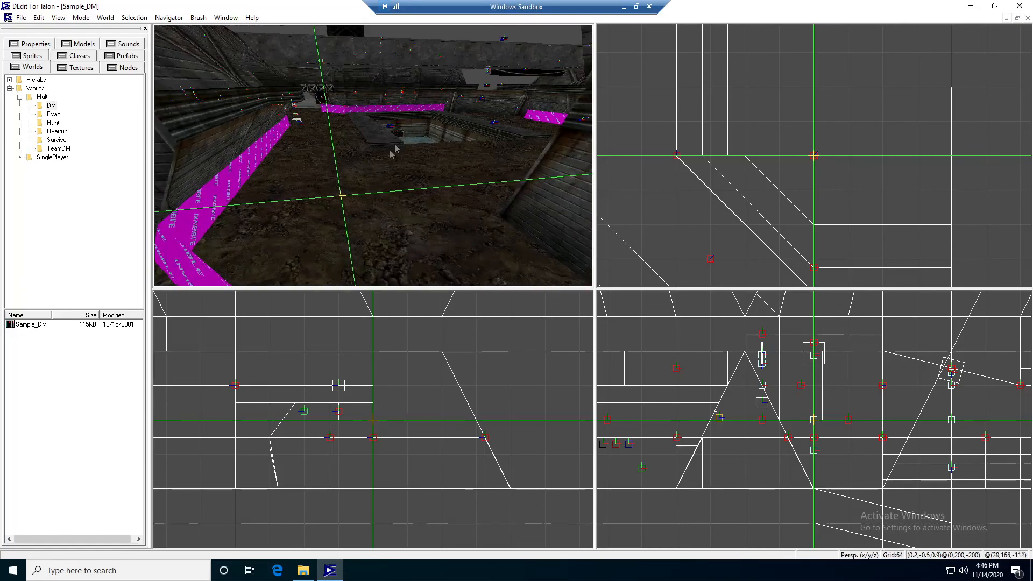